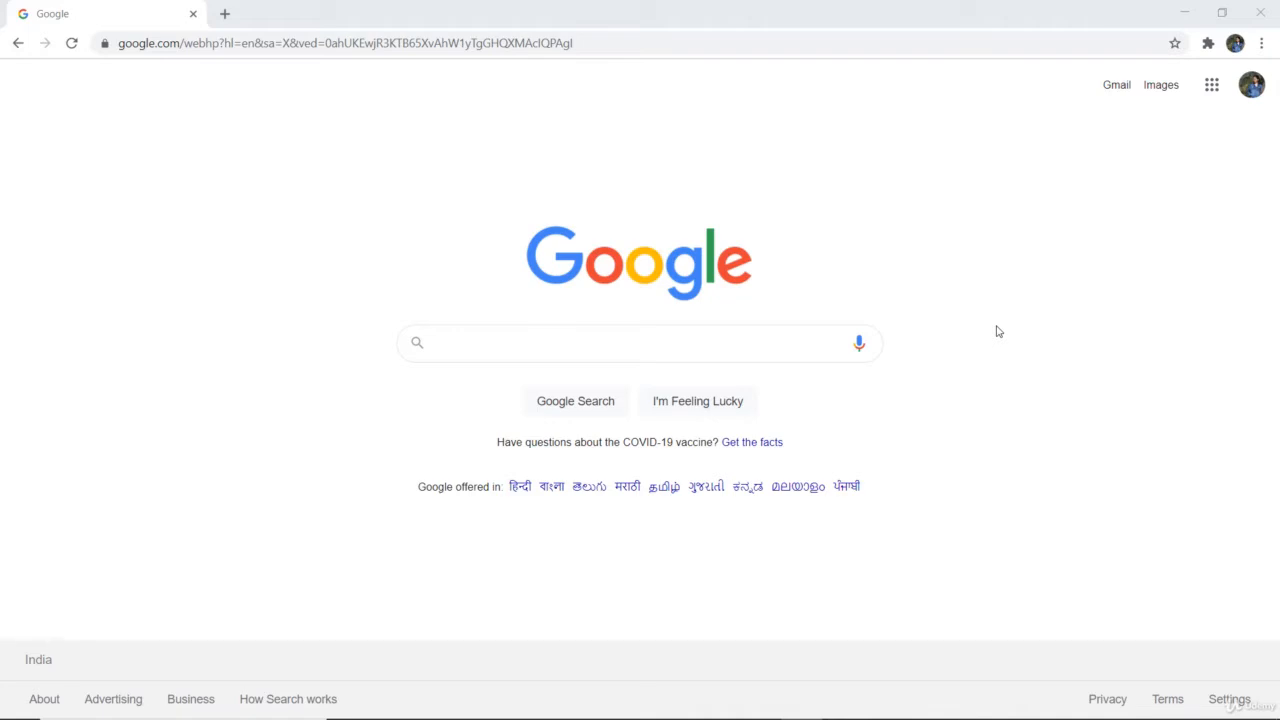
- Search Google for "anaconda installation" and open Anaconda's Individual Edition product page from the results
left_click(500, 347)
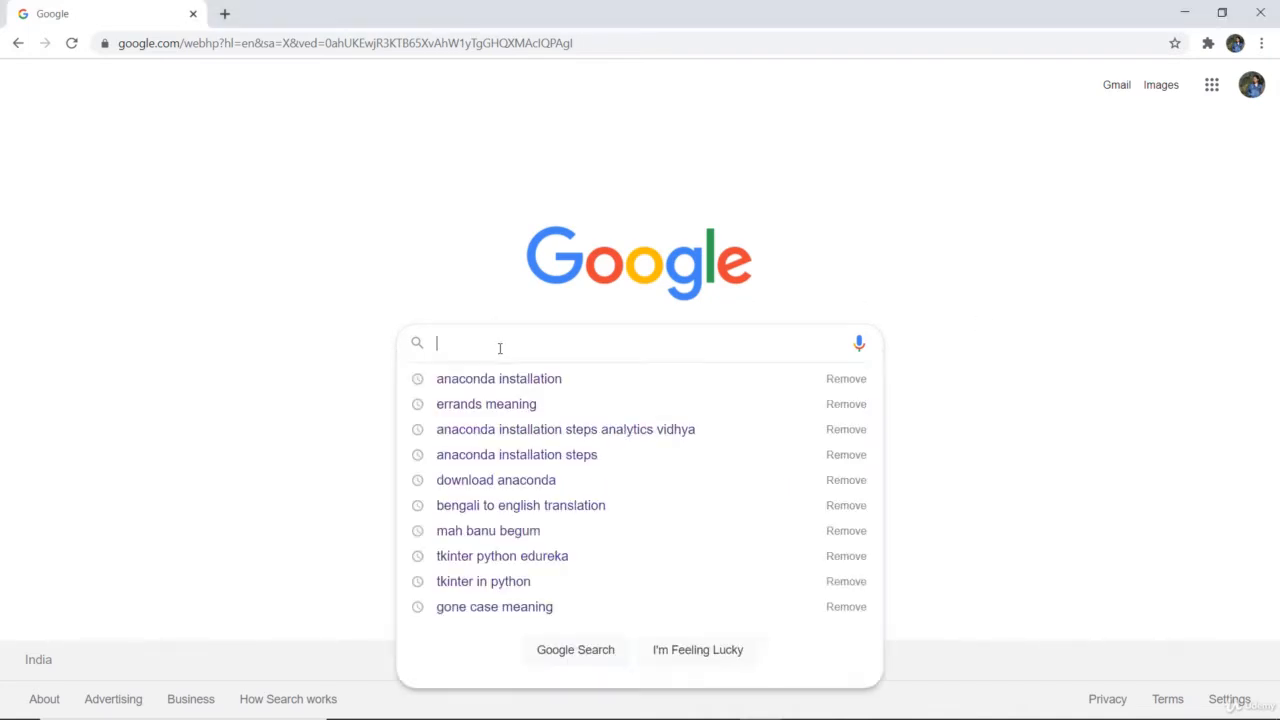
left_click(503, 382)
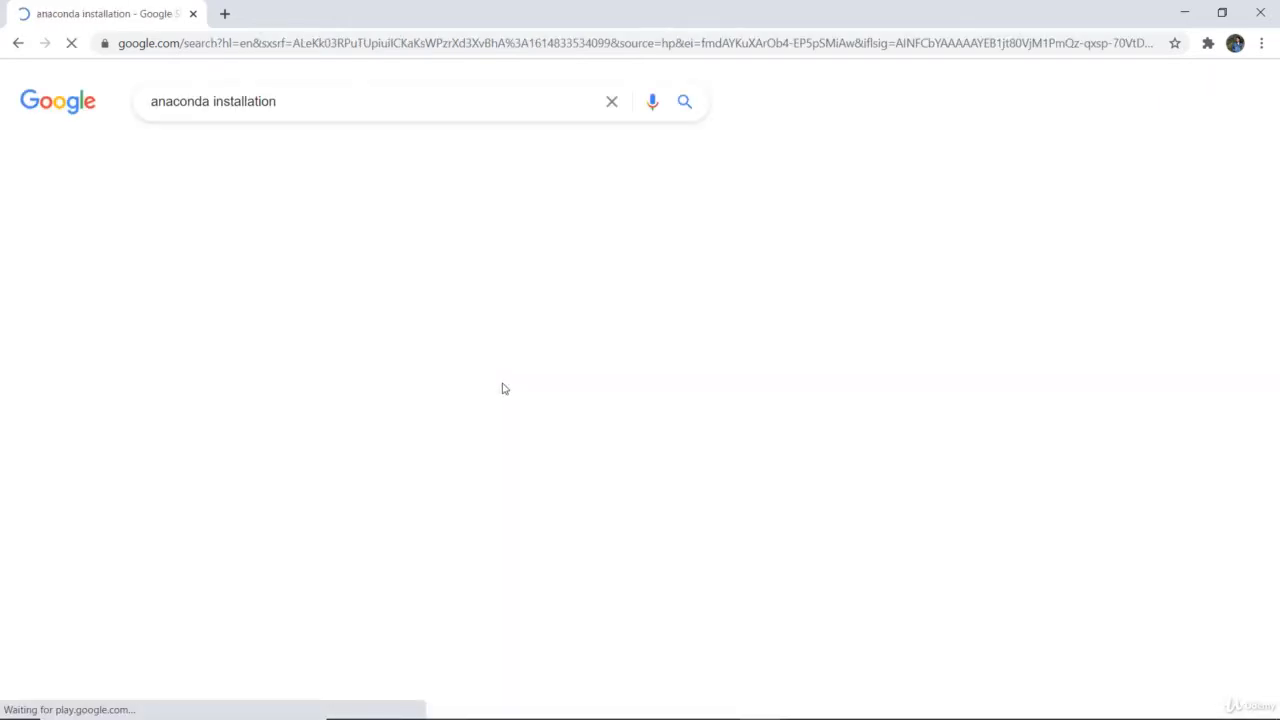
scroll(503, 389, "down", 2)
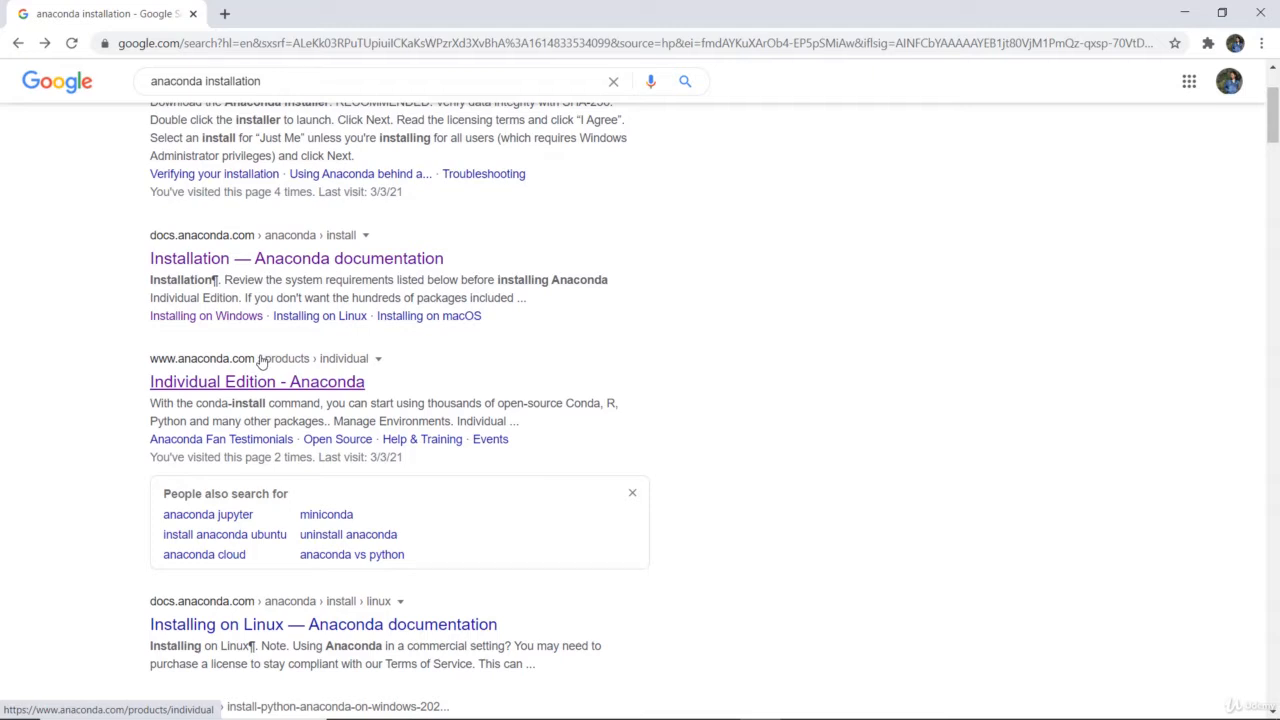
left_click(260, 362)
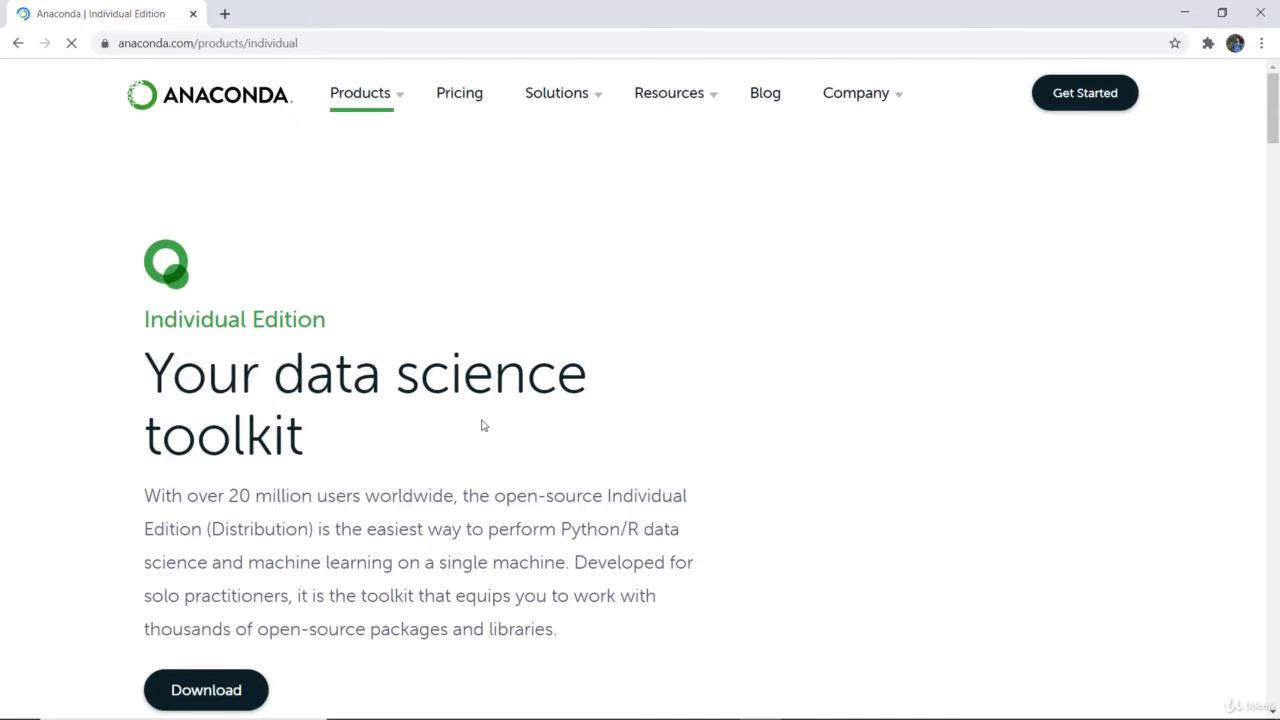
- Download the 32-bit graphical Anaconda installer for Windows with Python 3.8
scroll(480, 423, "down", 3)
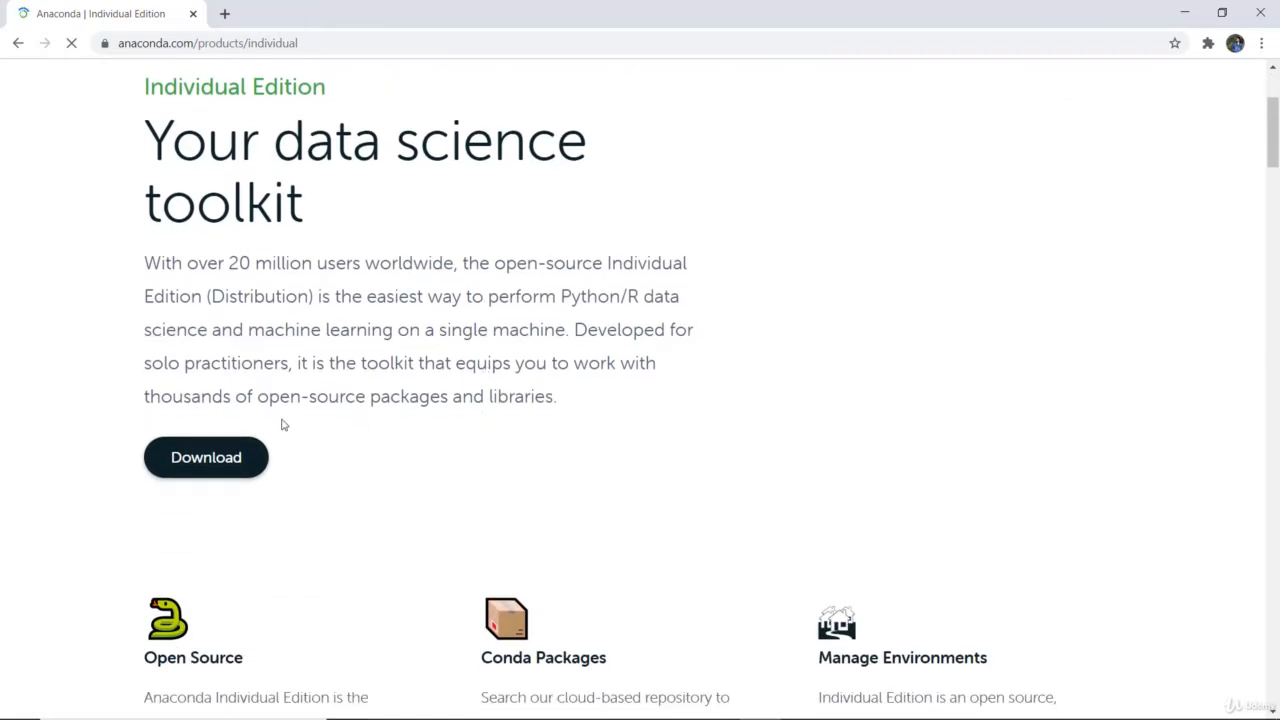
left_click(231, 468)
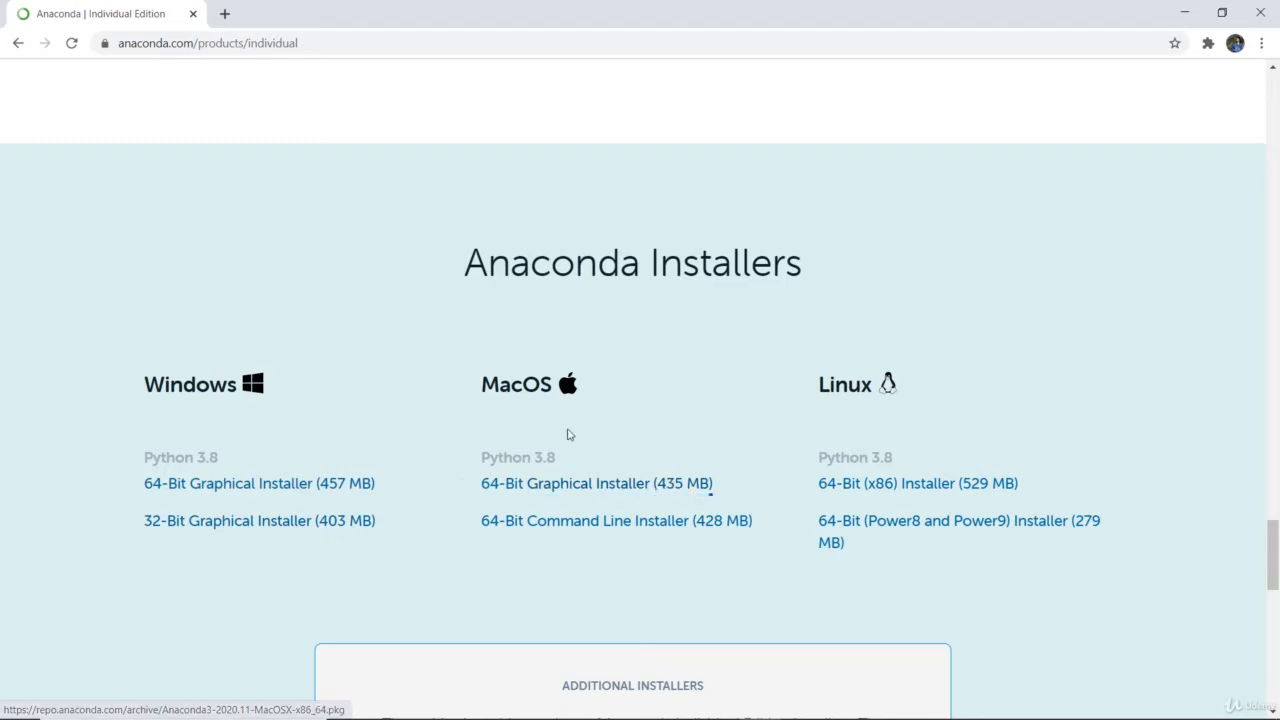
left_click(271, 532)
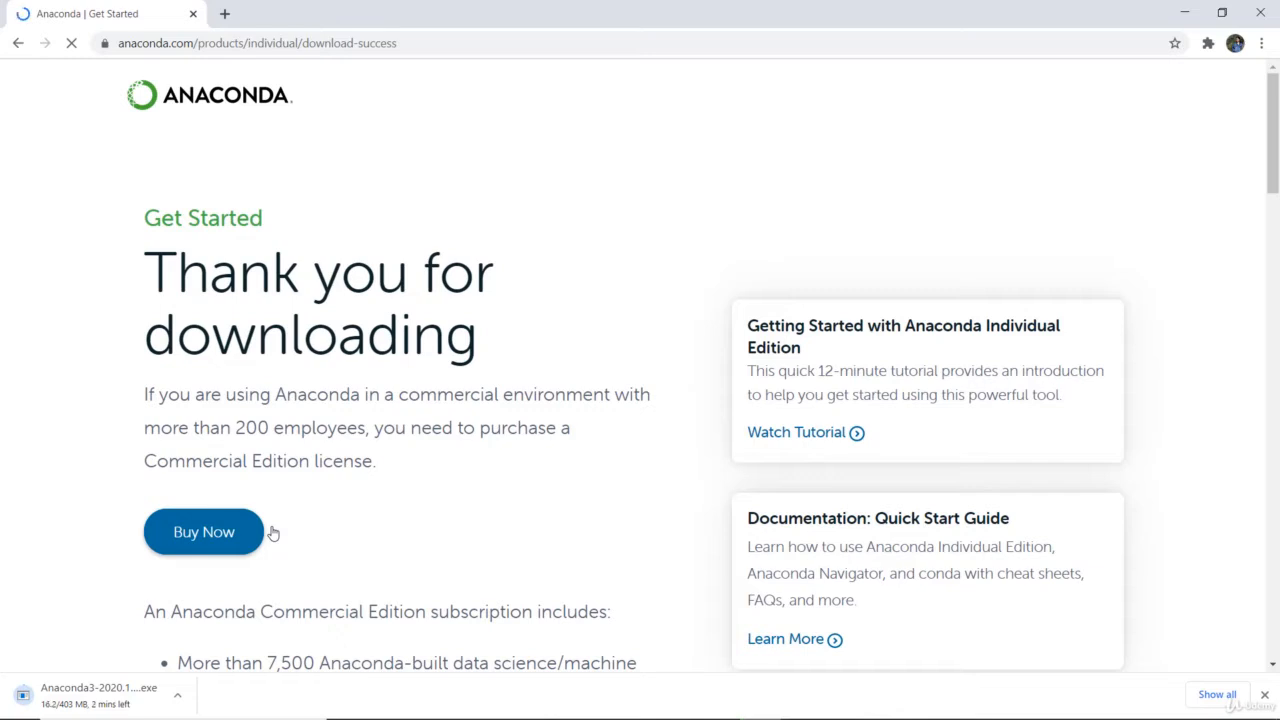
- Locate the downloaded Anaconda3-2020.11-Windows-x86 installer in the Downloads folder and run it
key("ctrl+j")
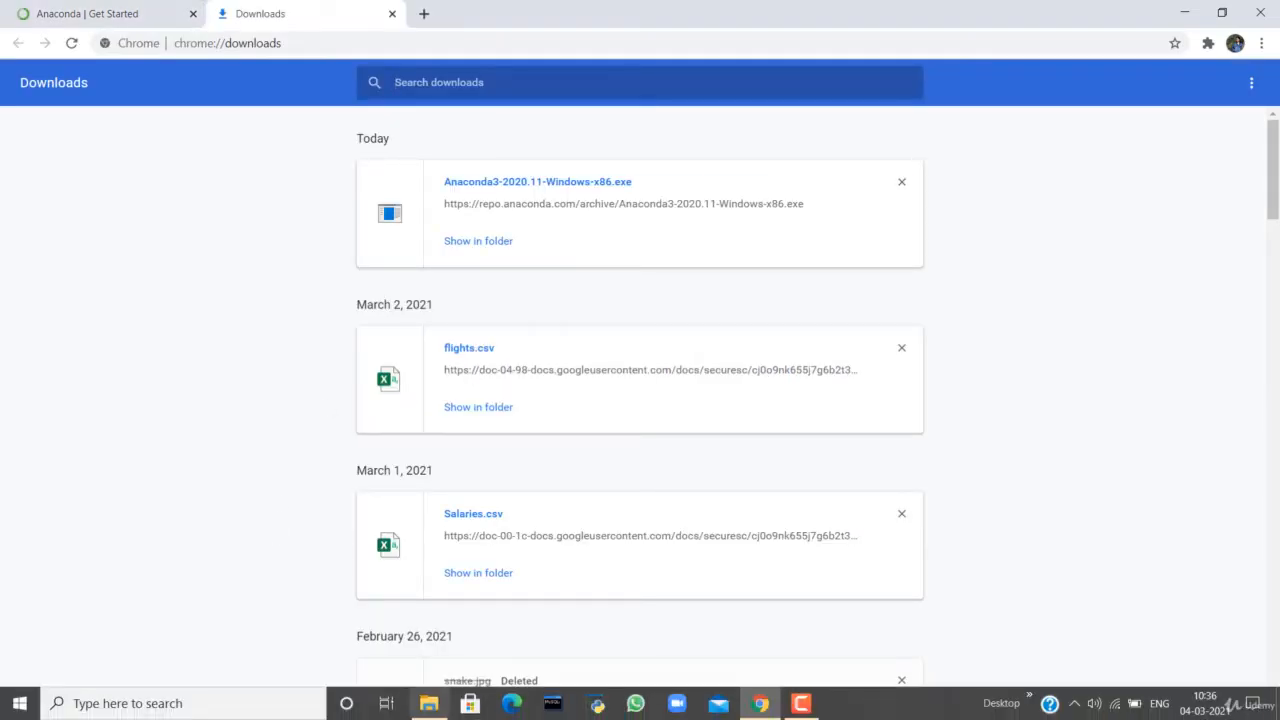
left_click(428, 703)
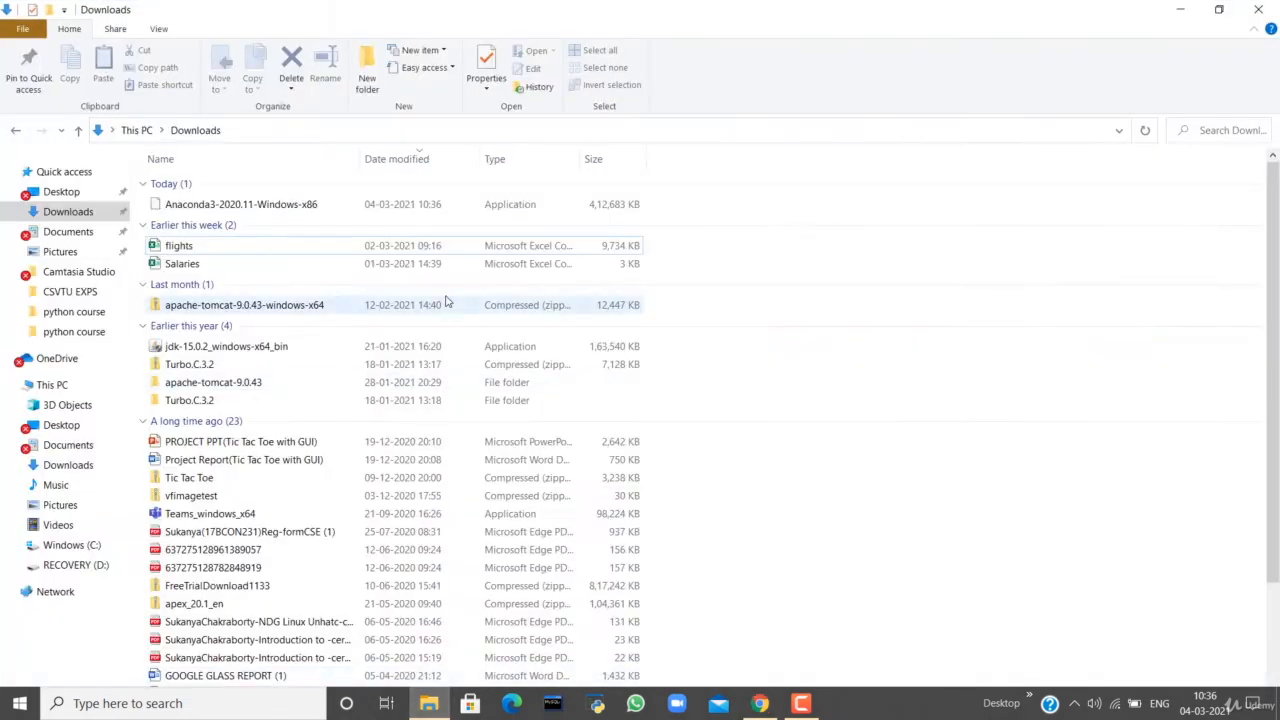
left_click(338, 206)
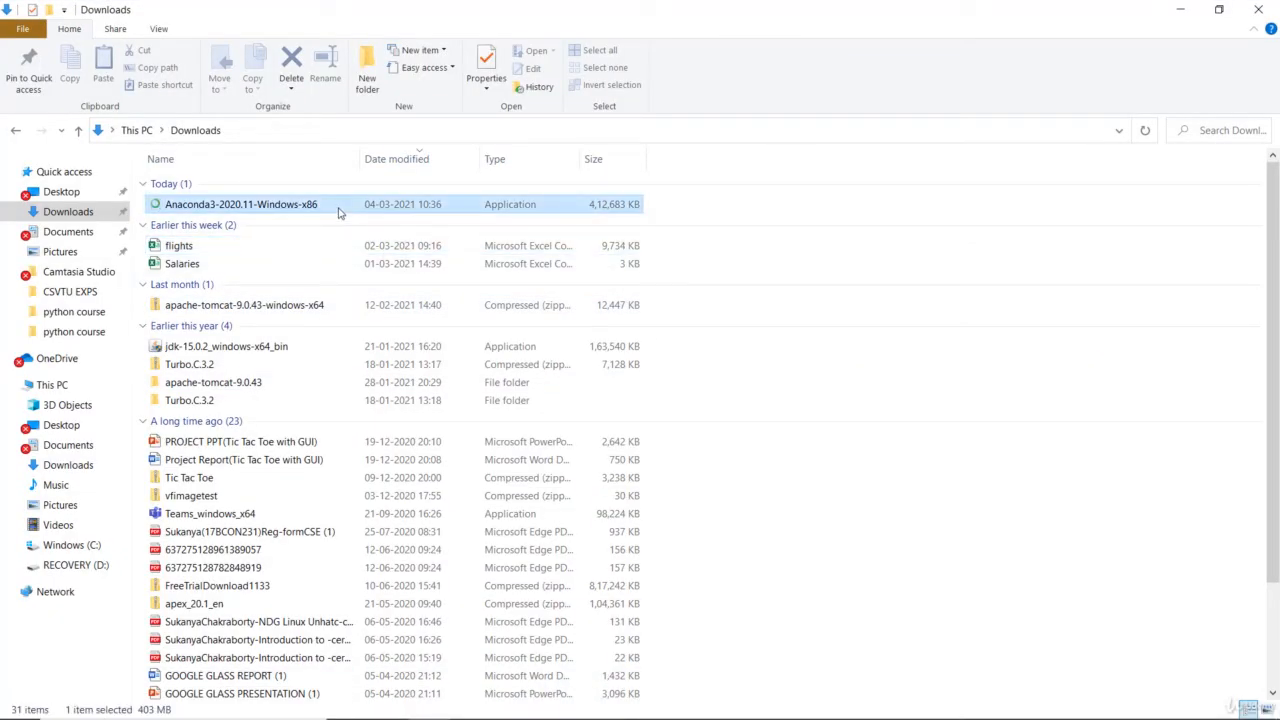
double_click(338, 210)
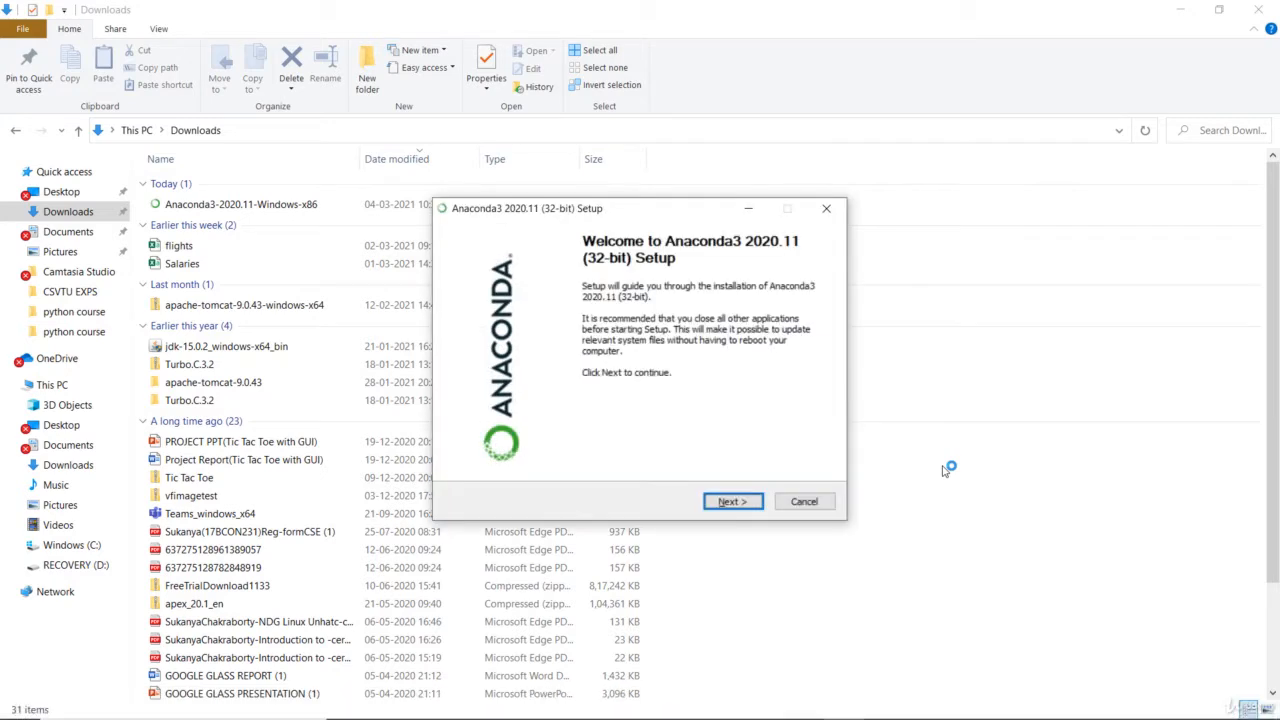
- Accept the license, install for Just Me, and proceed with C:\Users\Public\anaconda3 as the destination folder
left_click(725, 503)
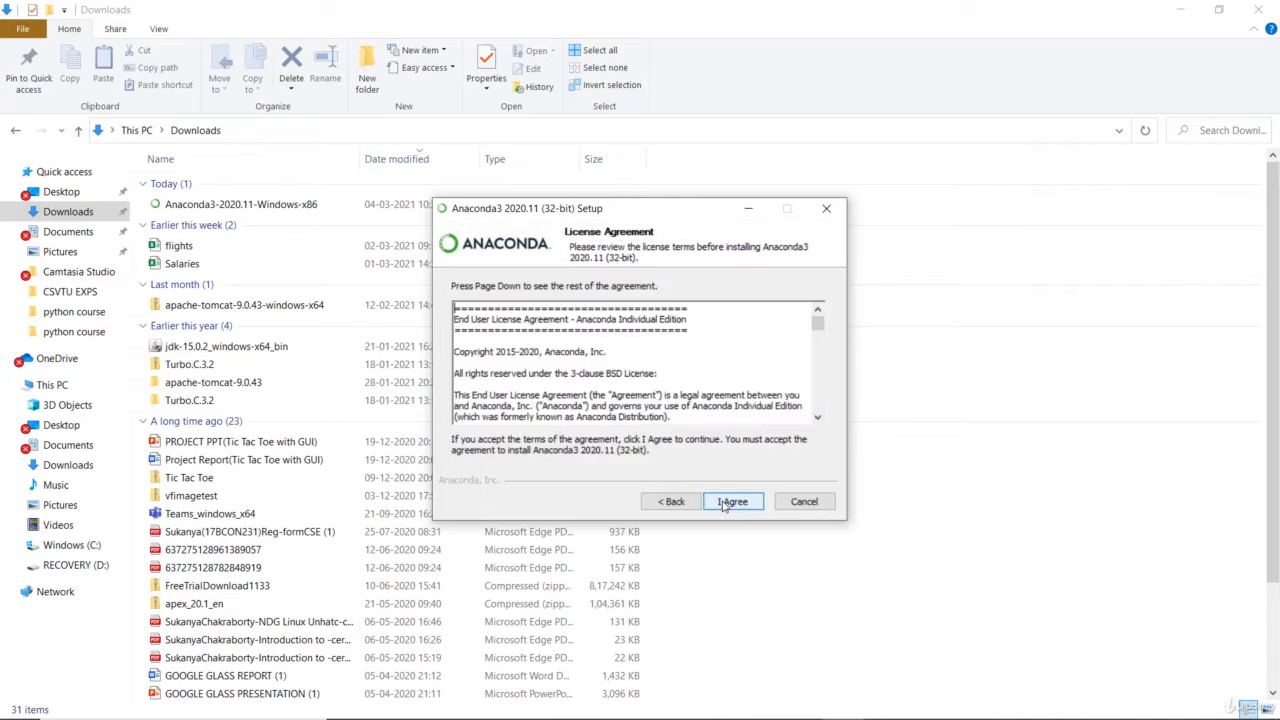
left_click(725, 503)
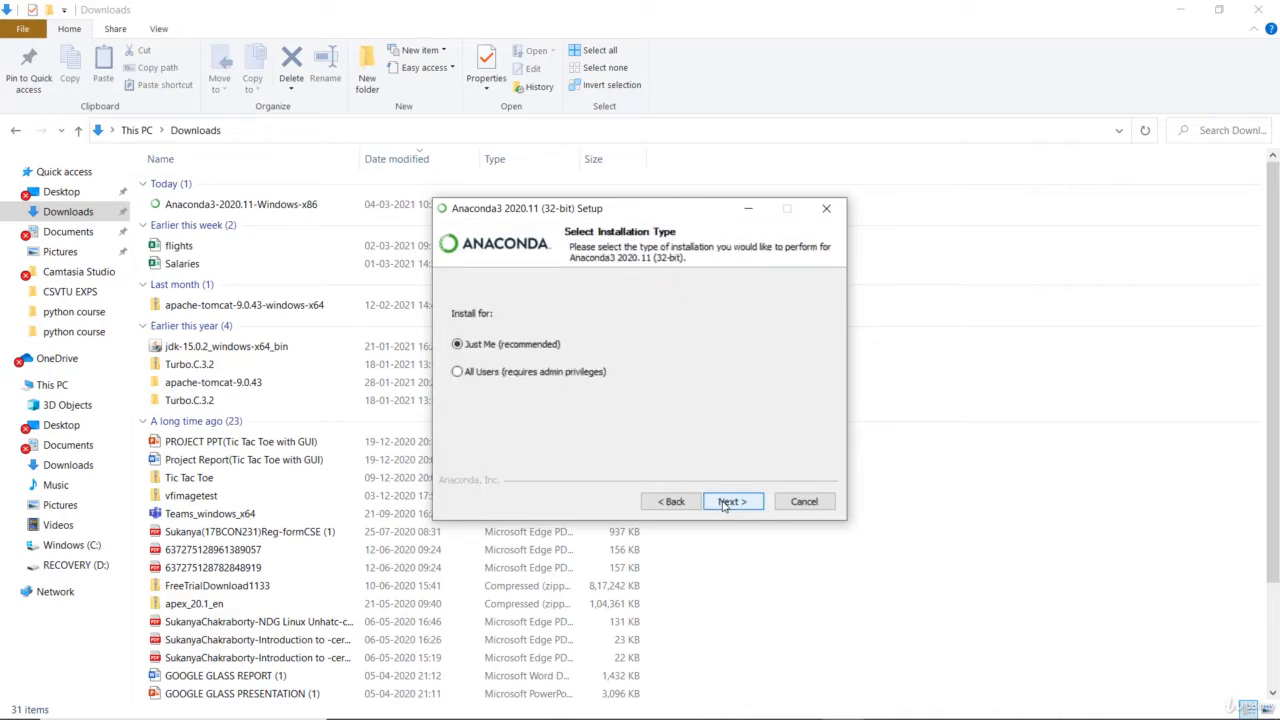
left_click(731, 505)
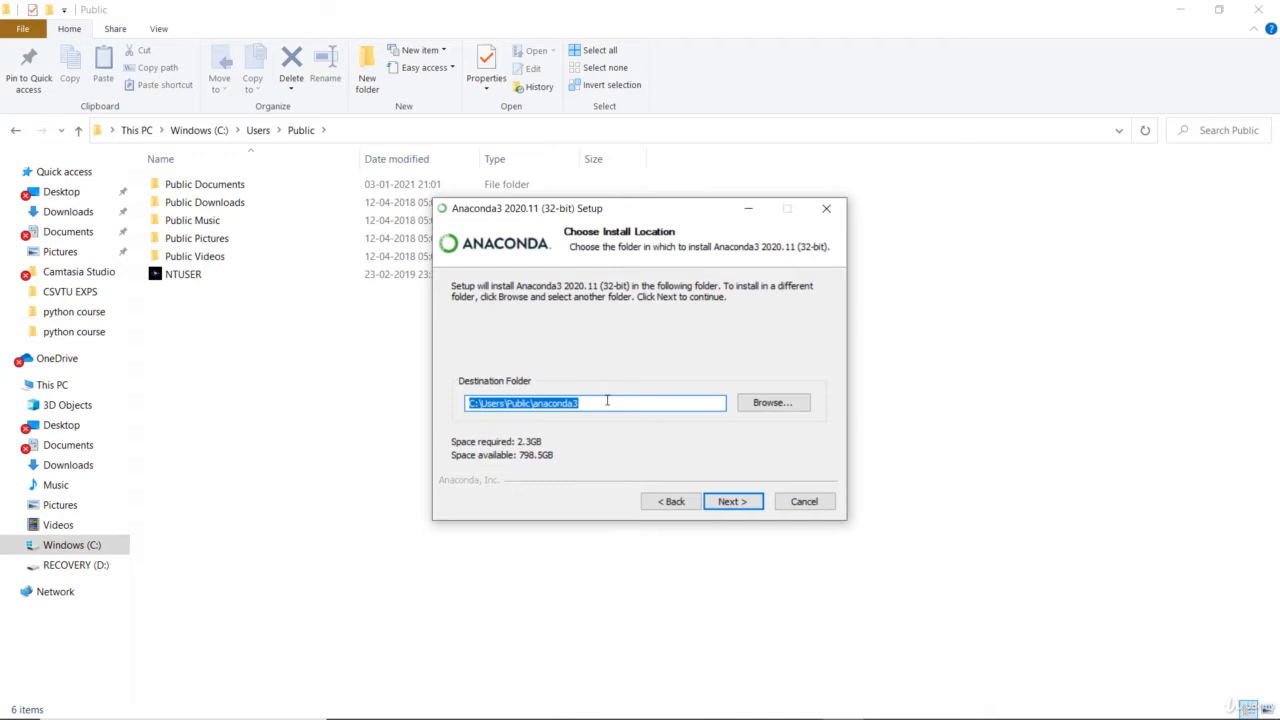
left_click(606, 401)
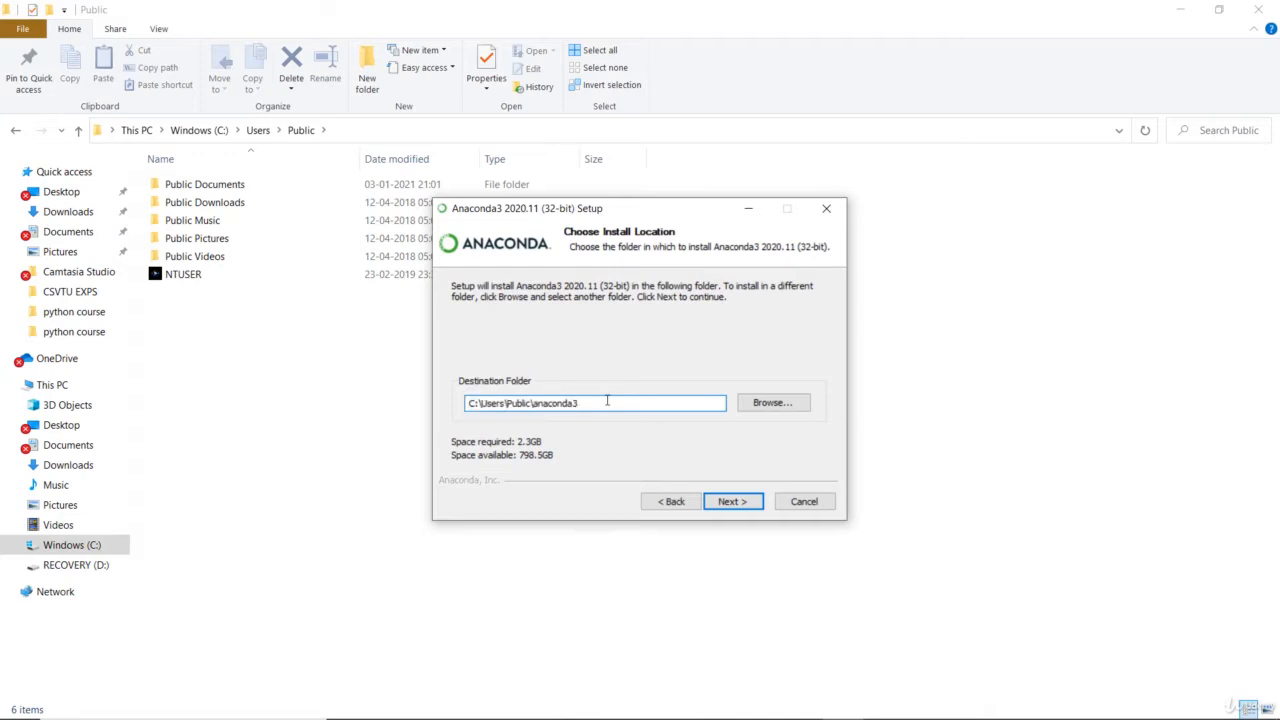
left_click(753, 505)
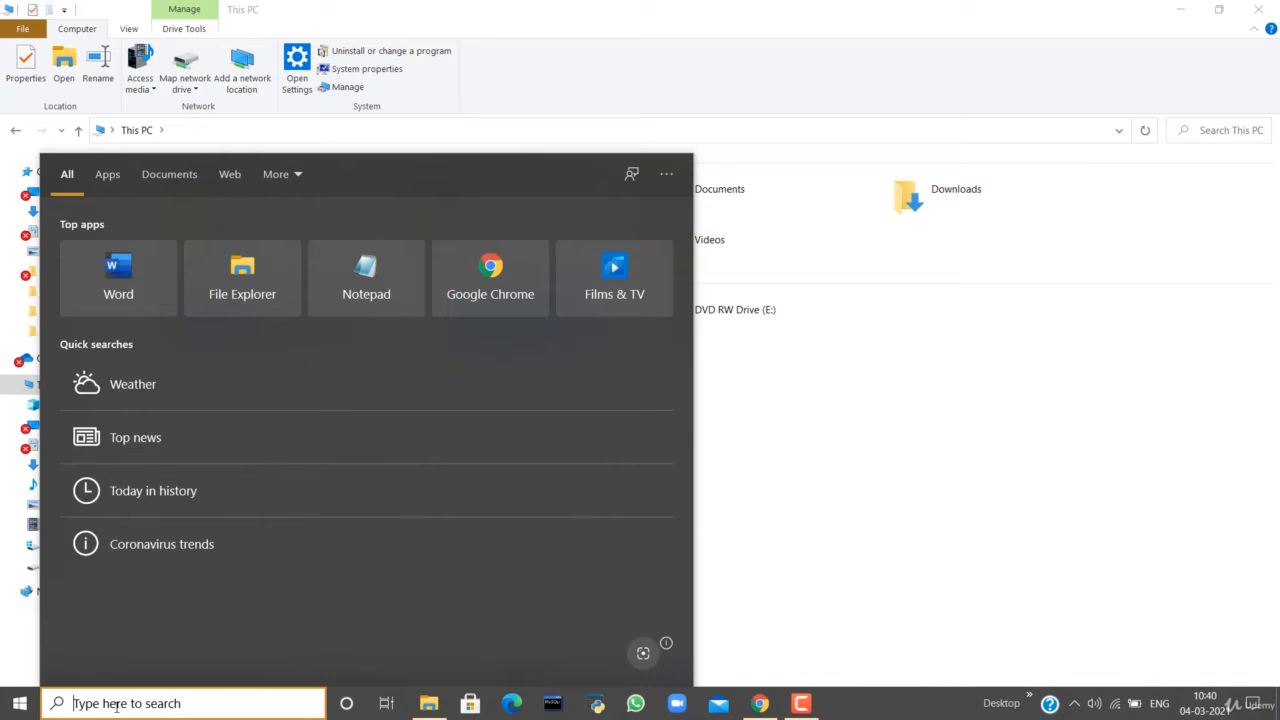
- Find the installed Anaconda apps through Windows search and launch both Anaconda Navigator and Anaconda Prompt
type("anac")
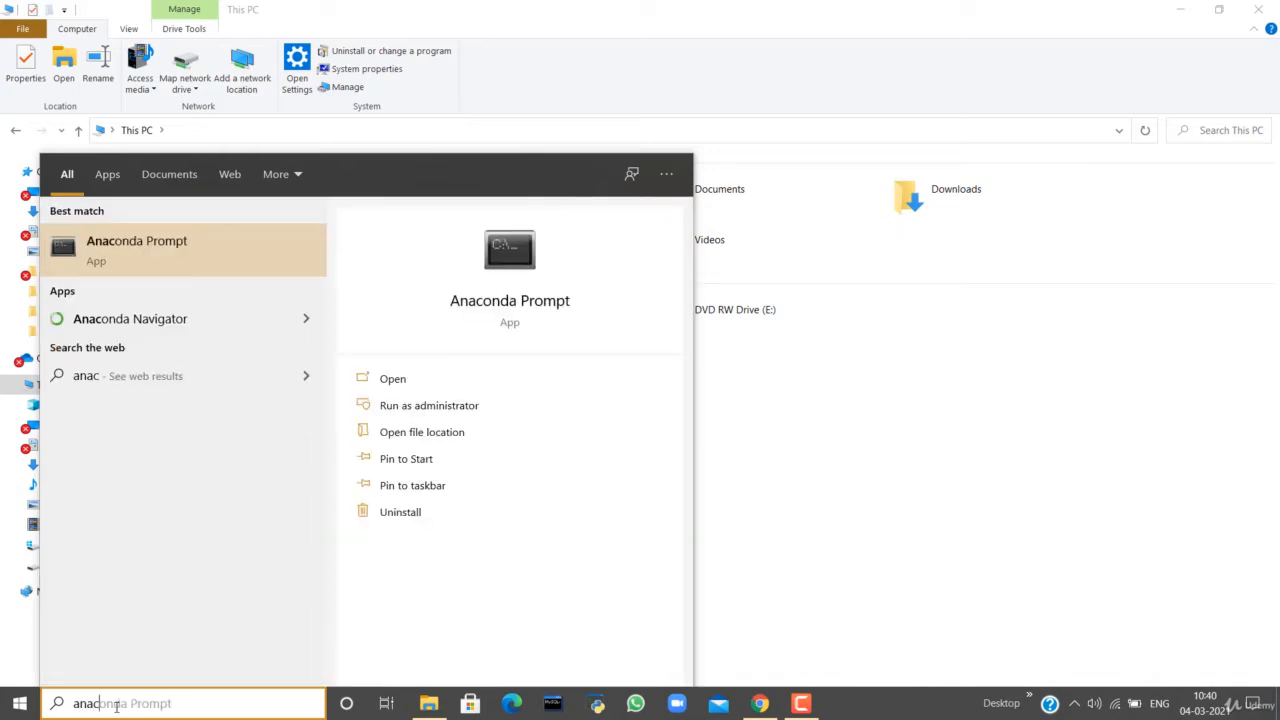
left_click(201, 325)
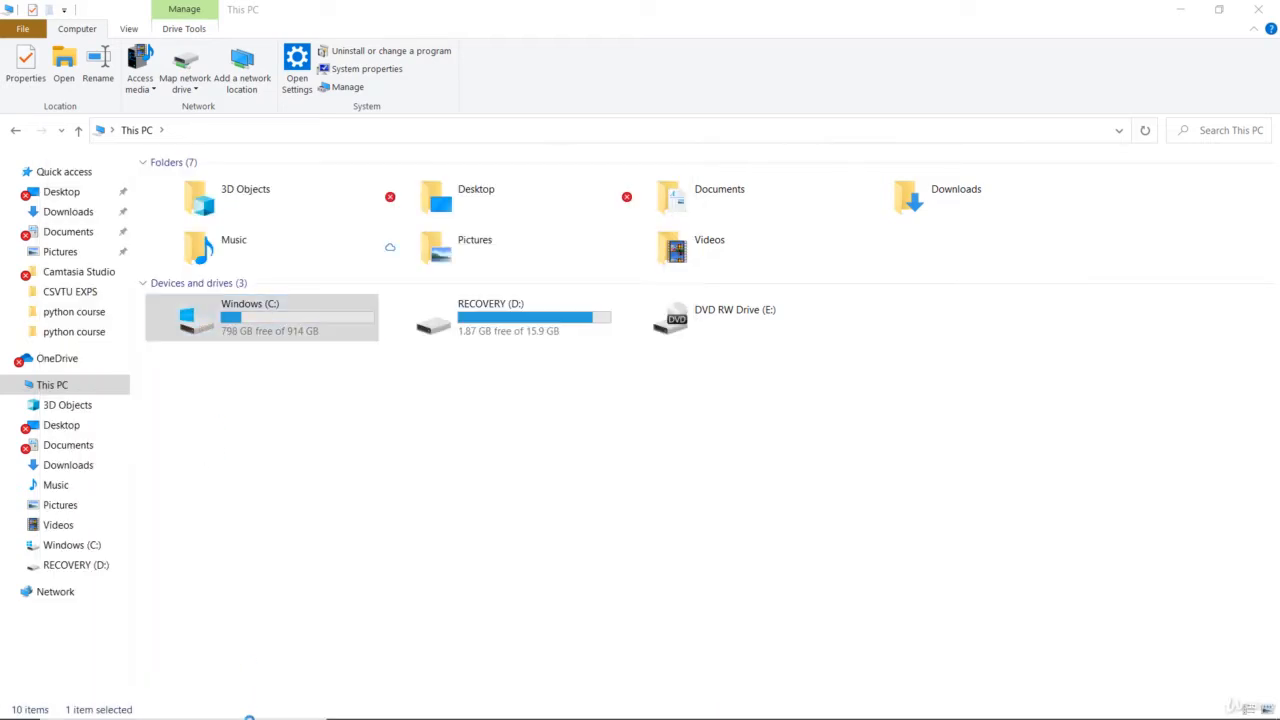
left_click(249, 703)
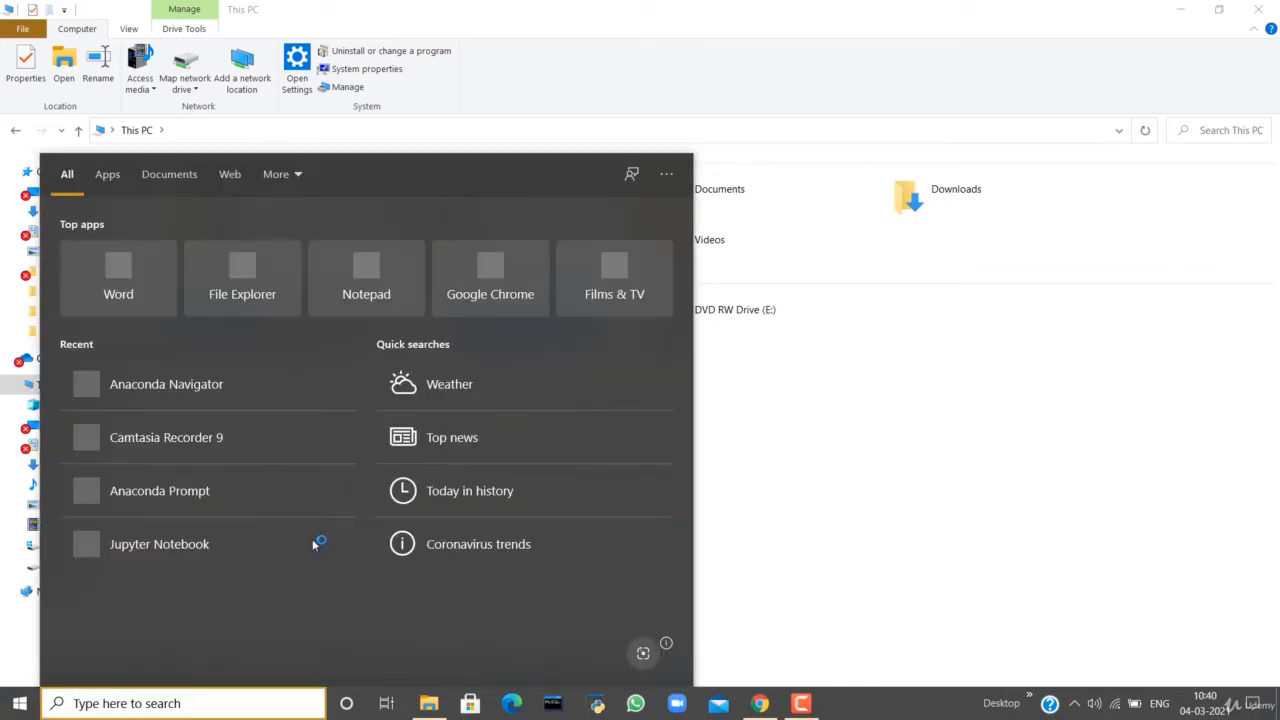
left_click(261, 504)
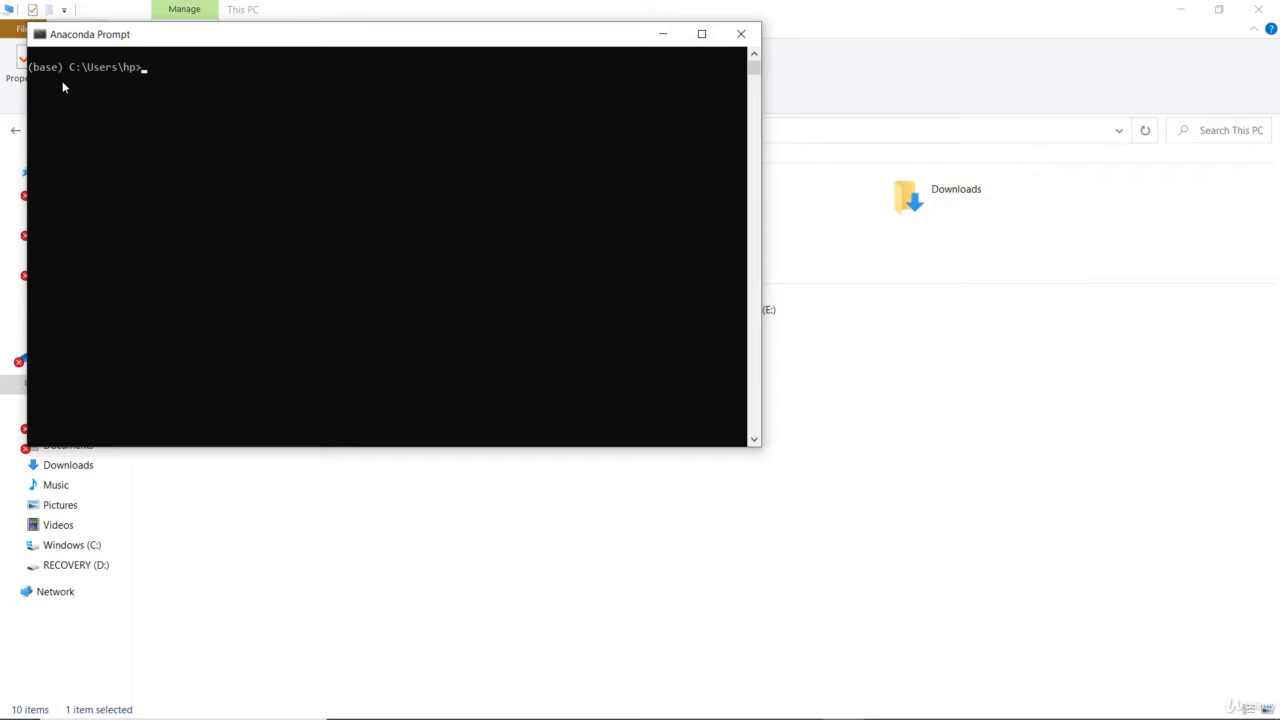
left_click(202, 37)
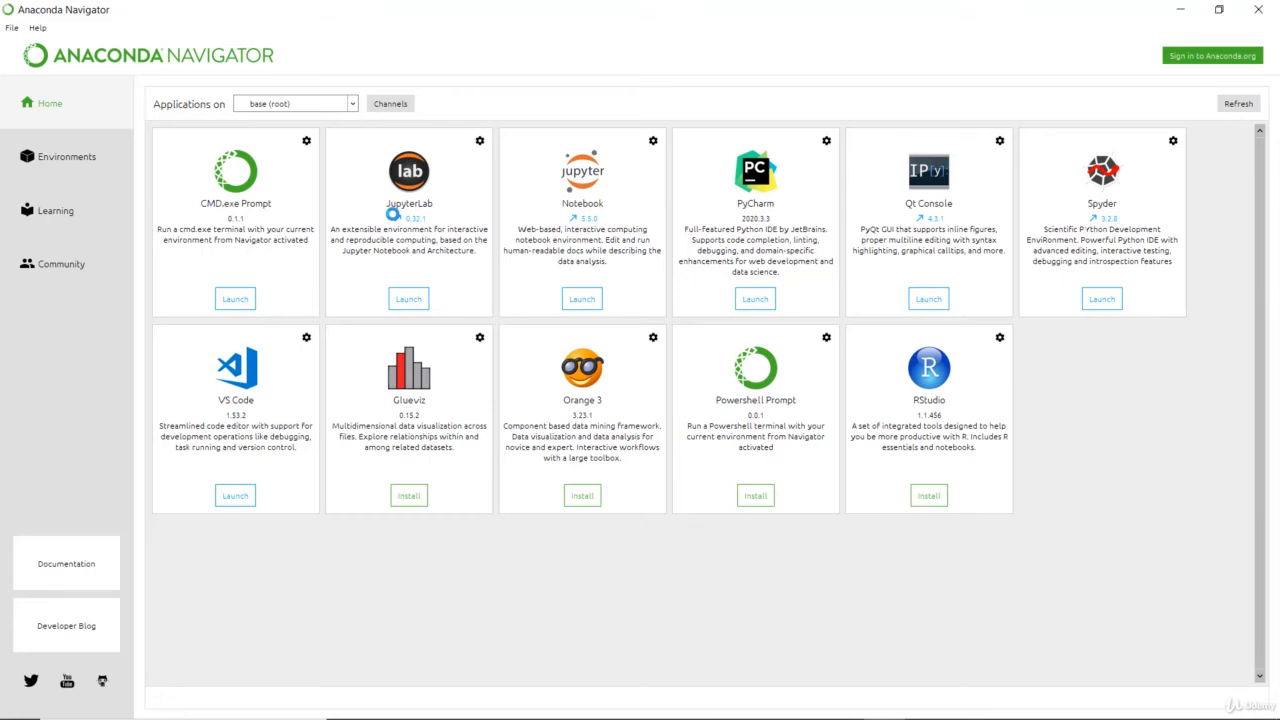
- View the environments in Anaconda Navigator and the Python versions offered for a new environment, without creating one
left_click(70, 160)
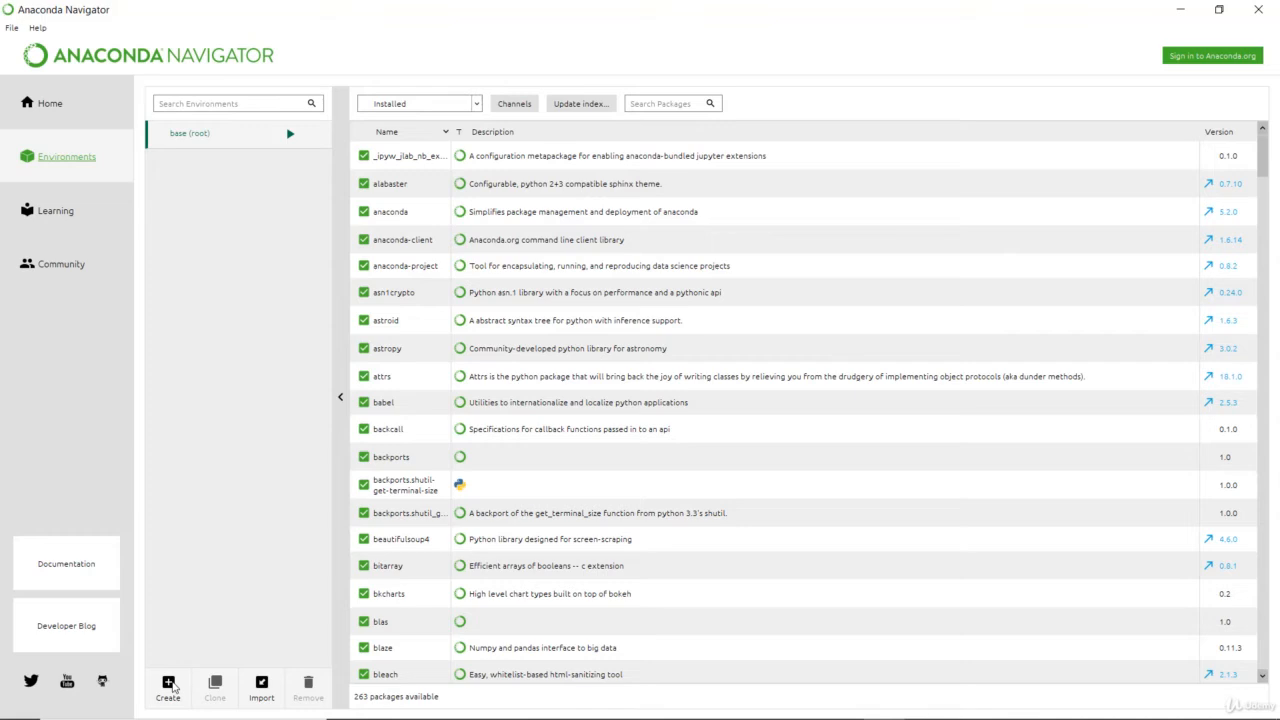
left_click(169, 686)
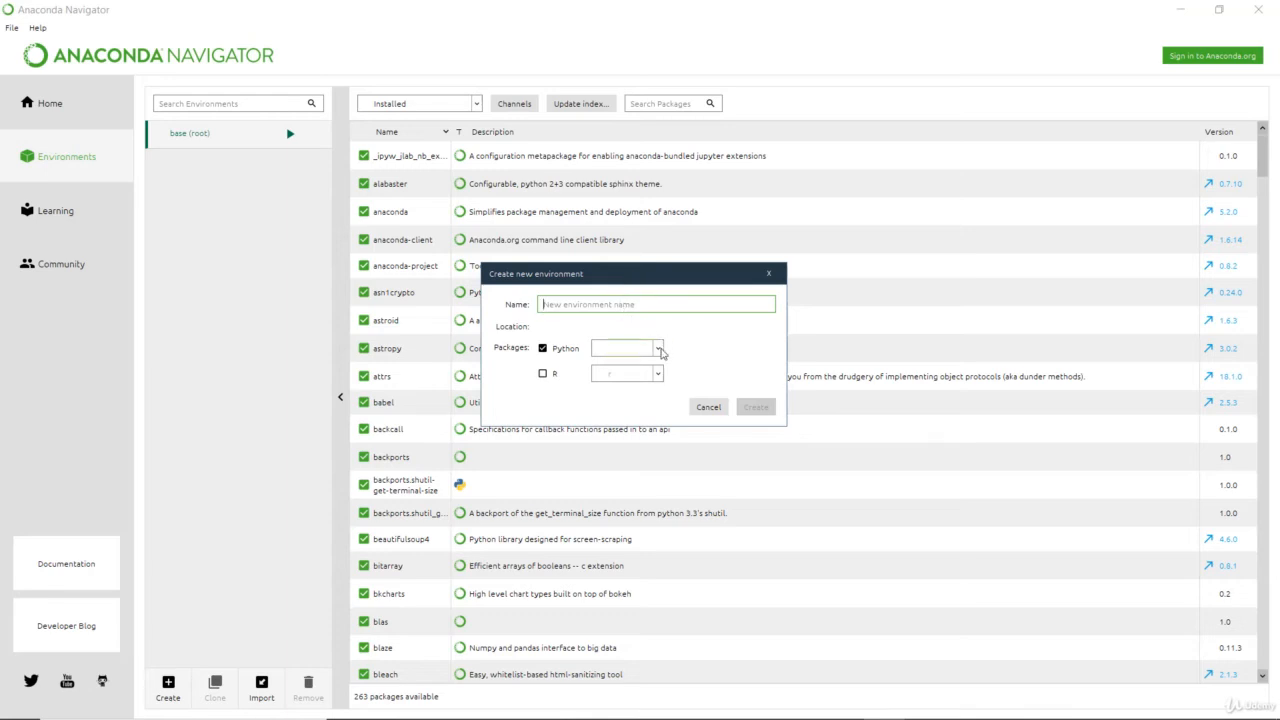
left_click(659, 350)
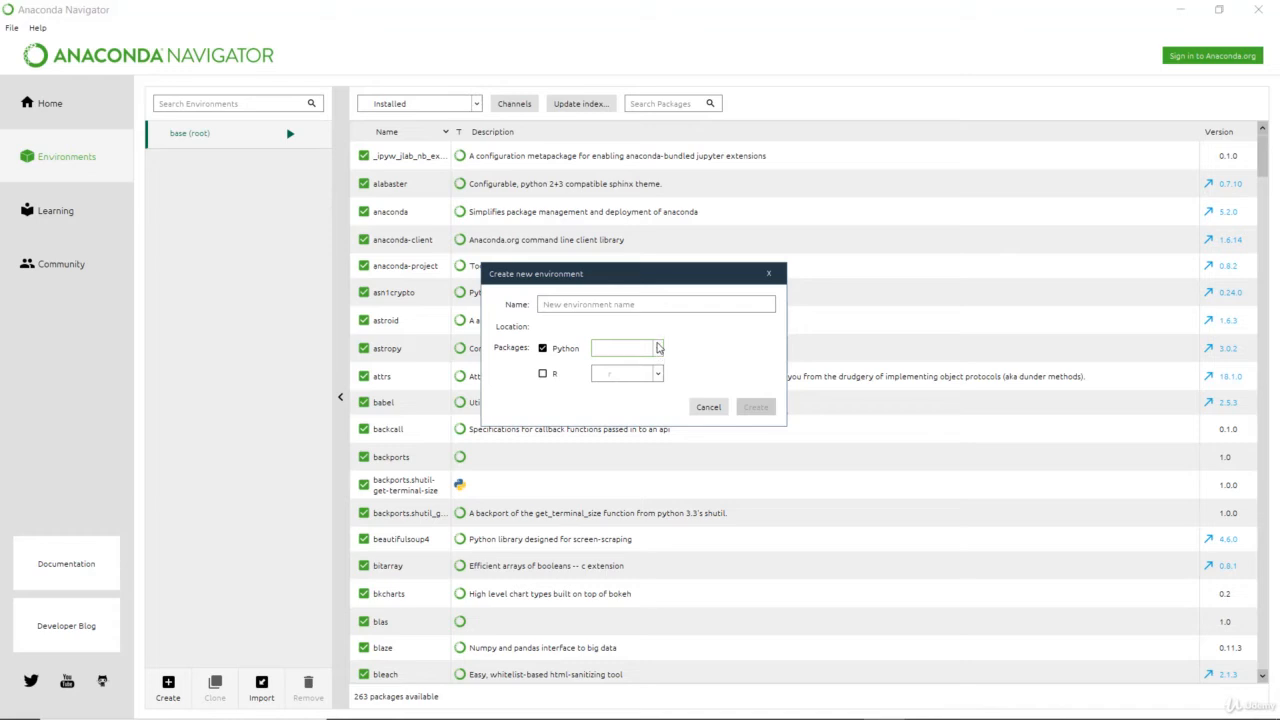
left_click(659, 348)
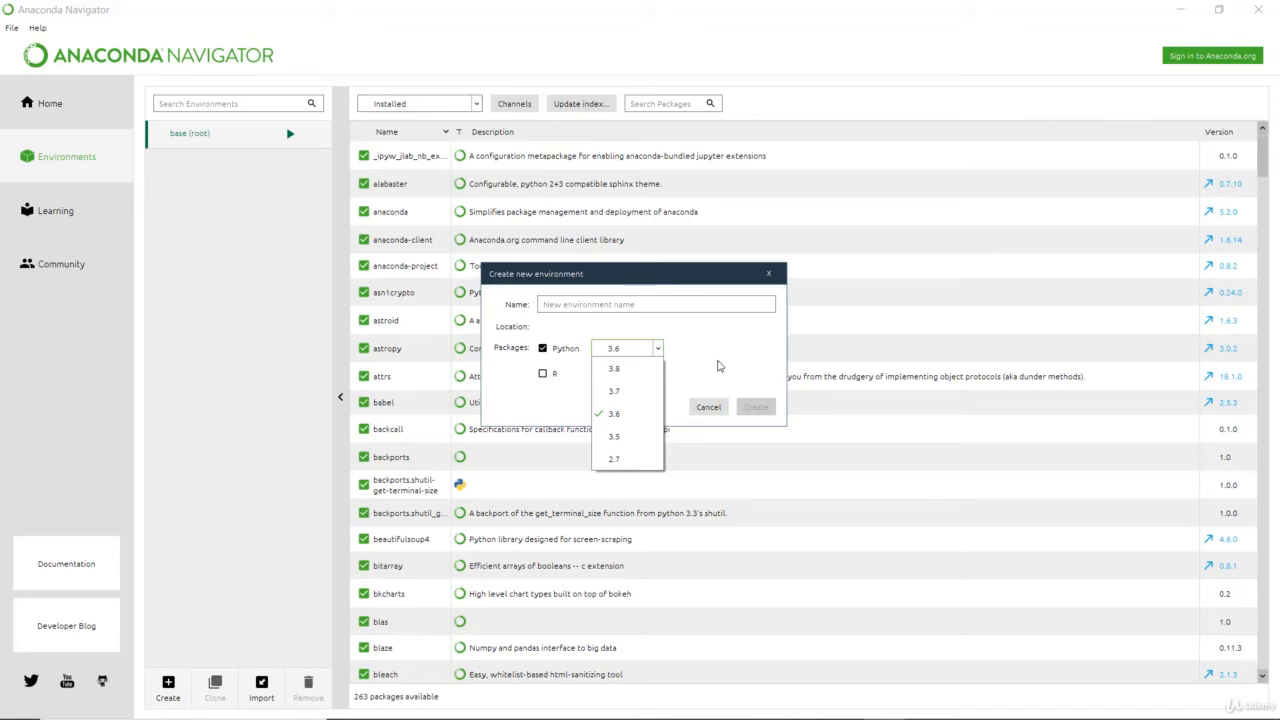
left_click(719, 366)
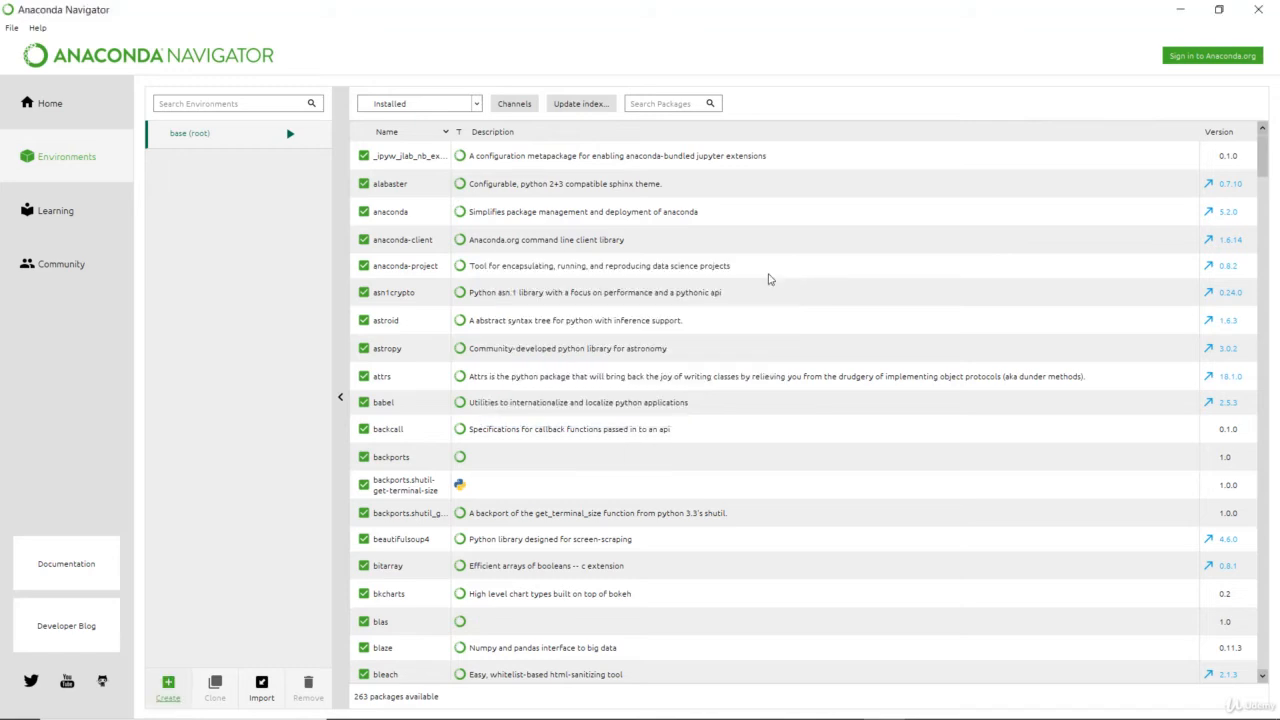
- Switch to Anaconda Prompt, run conda list, and look through the packages installed in the base environment
left_click(844, 708)
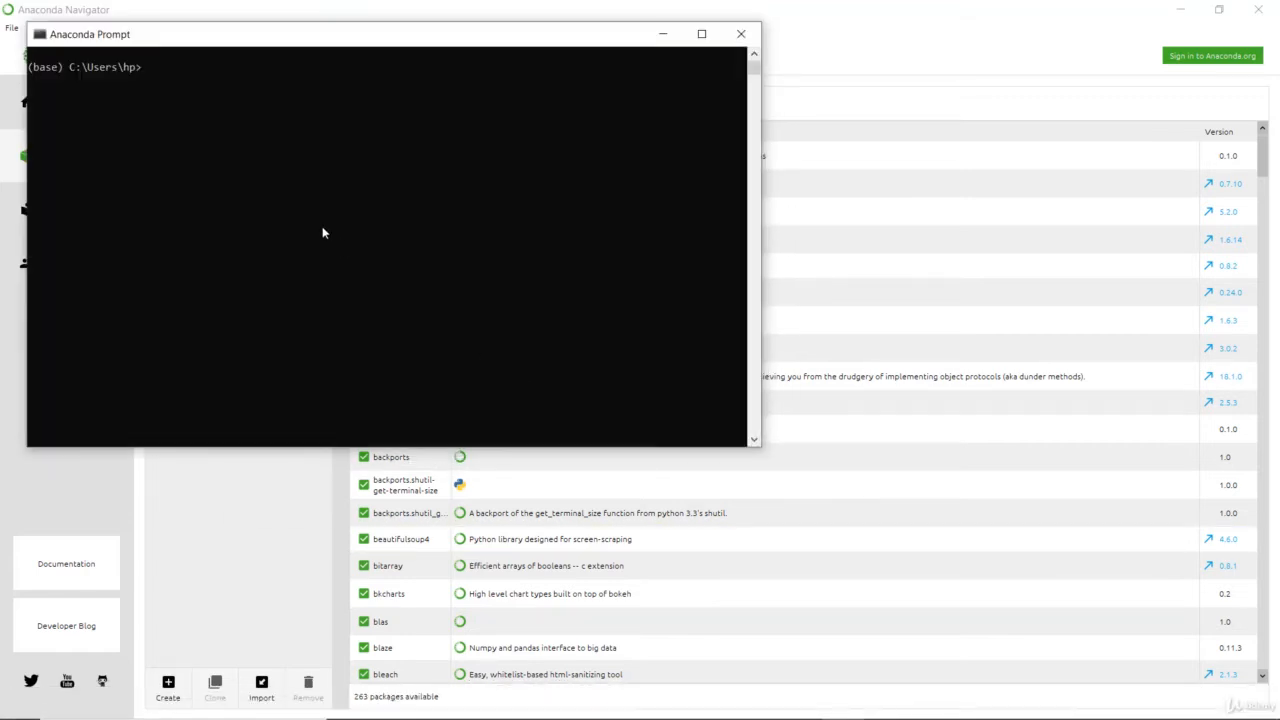
type("conda list")
key("Return")
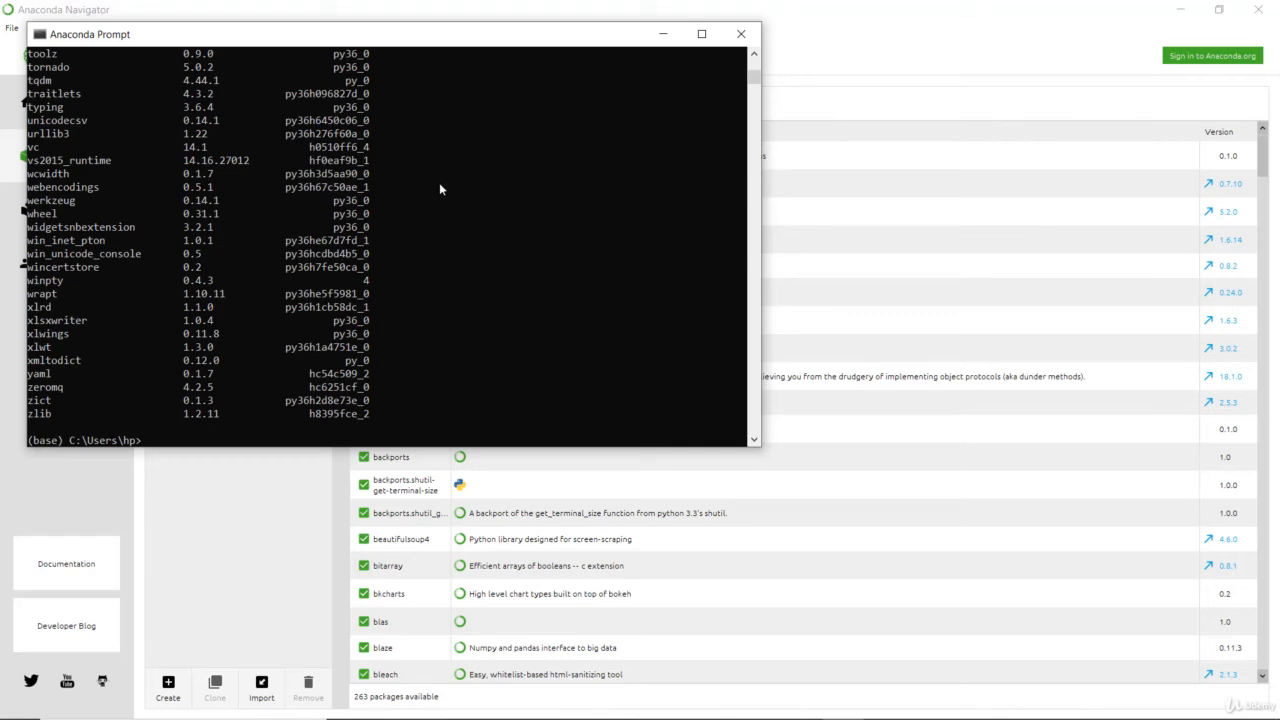
scroll(439, 182, "up", 13)
scroll(435, 191, "up", 20)
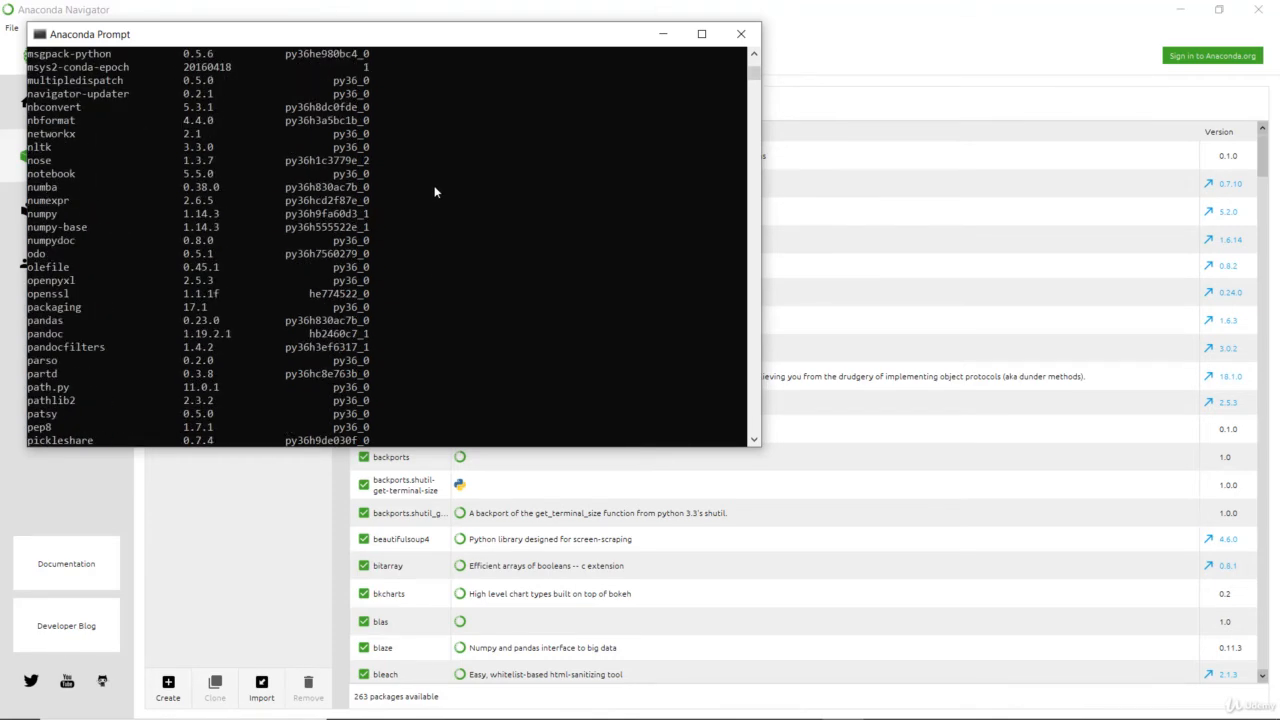
scroll(435, 191, "up", 20)
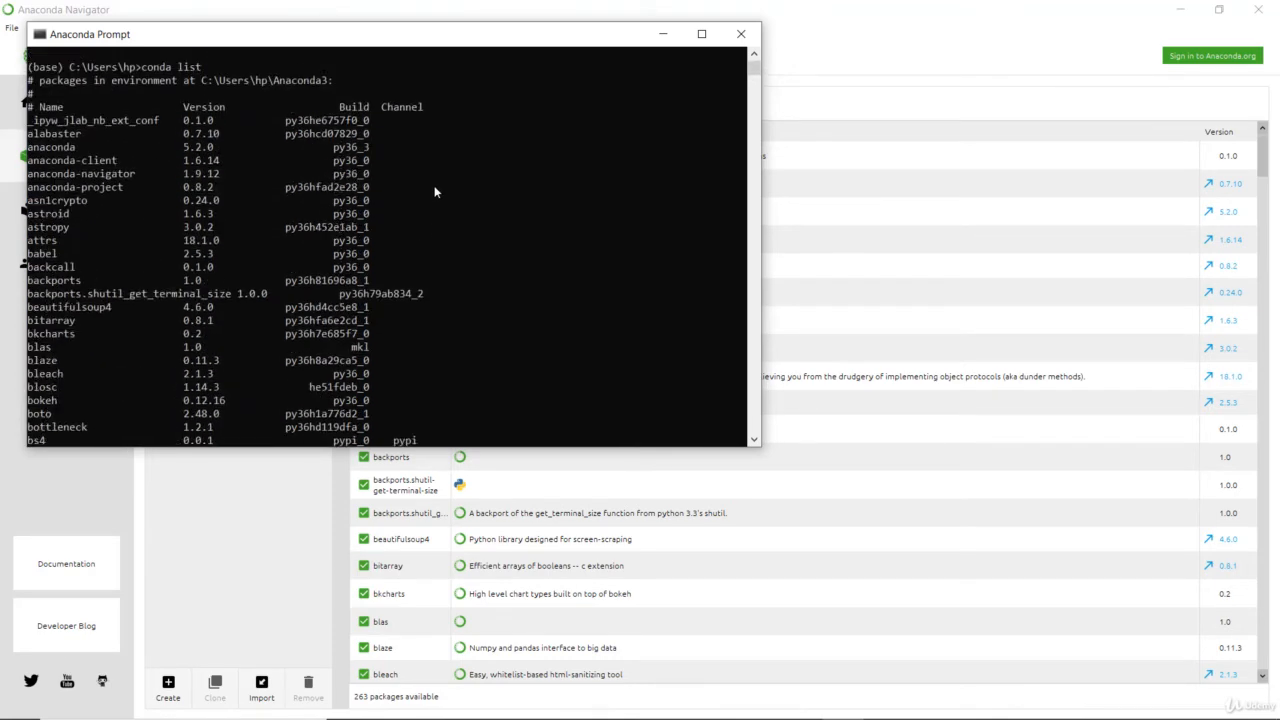
scroll(435, 191, "down", 20)
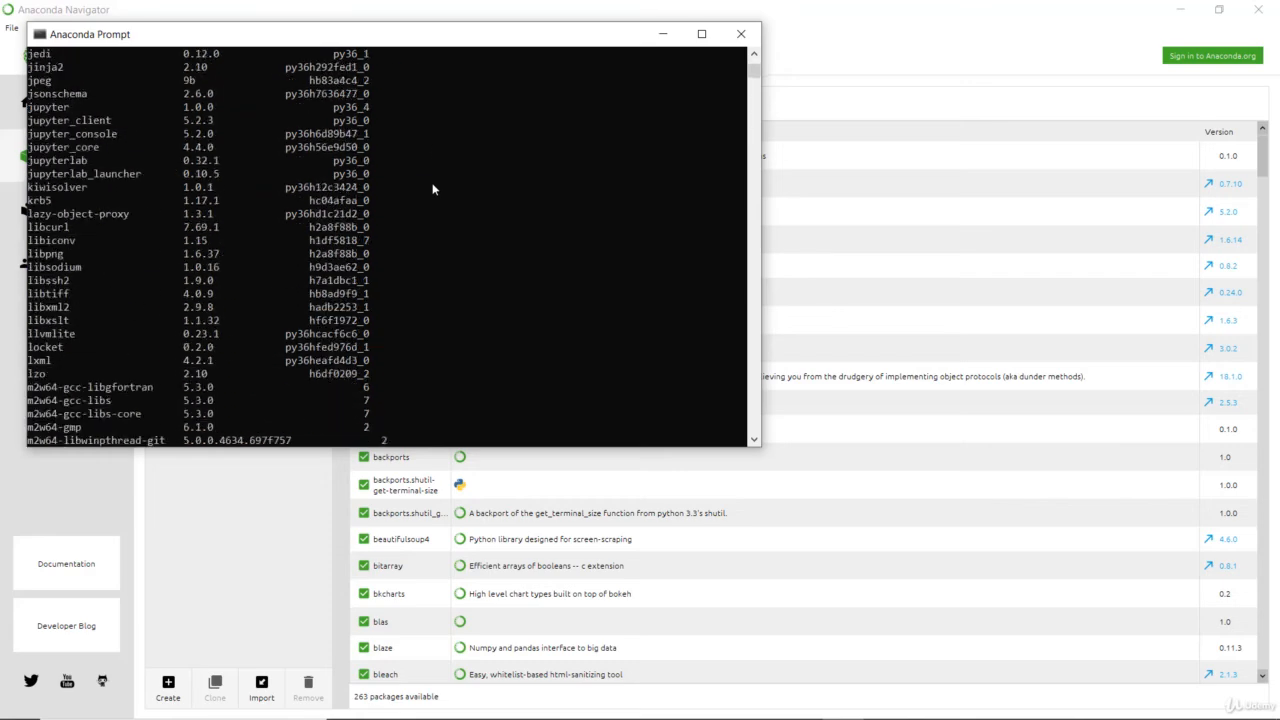
scroll(432, 188, "down", 15)
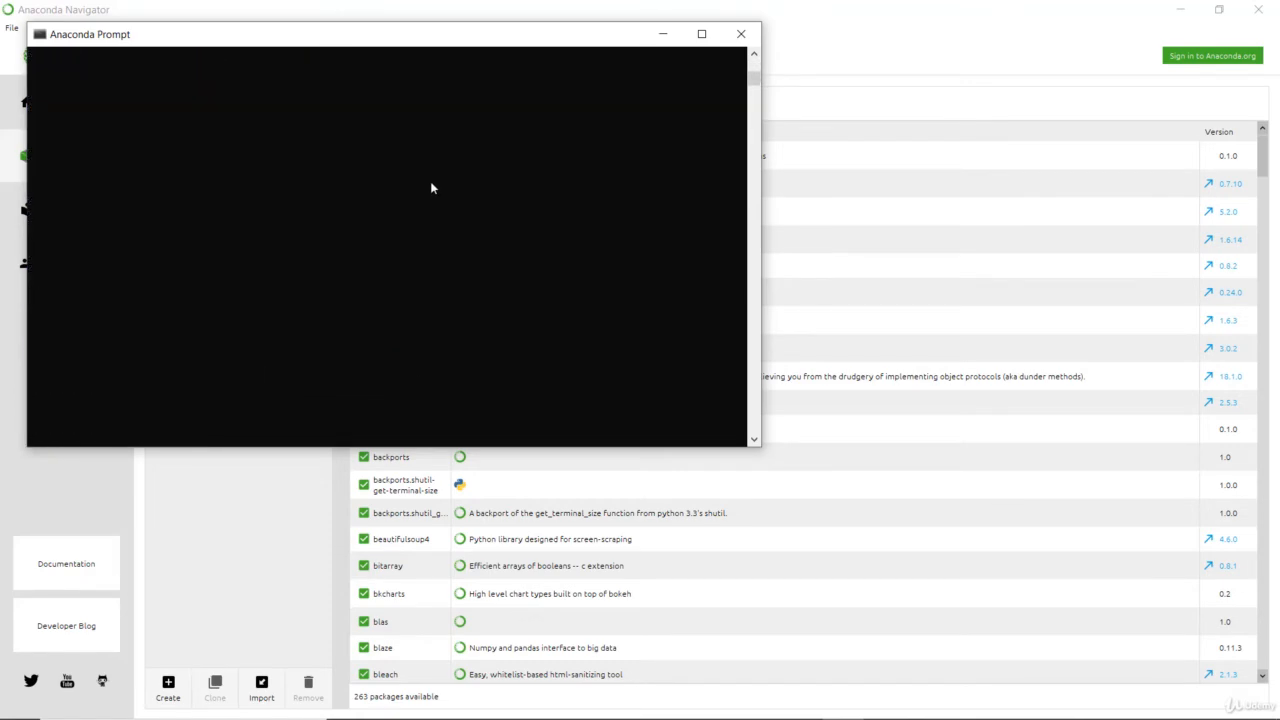
scroll(432, 188, "up", 5)
scroll(432, 188, "down", 1)
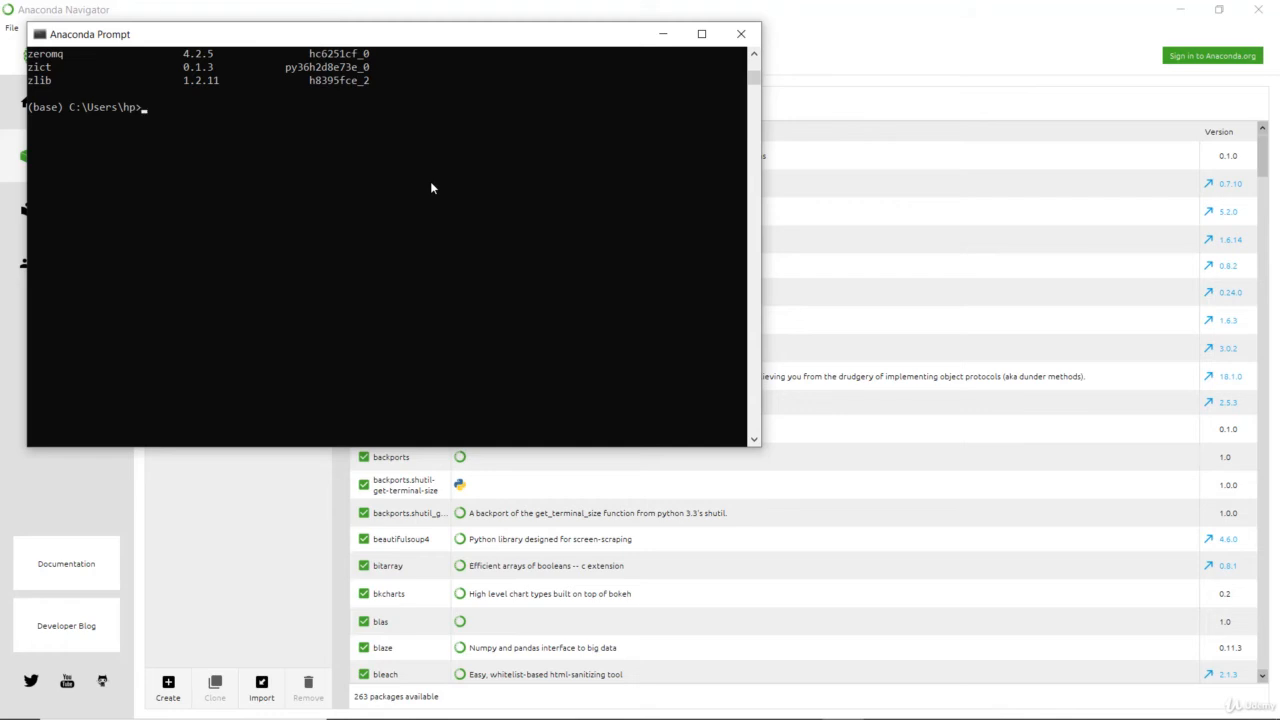
type("conda create -n test")
type("pyhton")
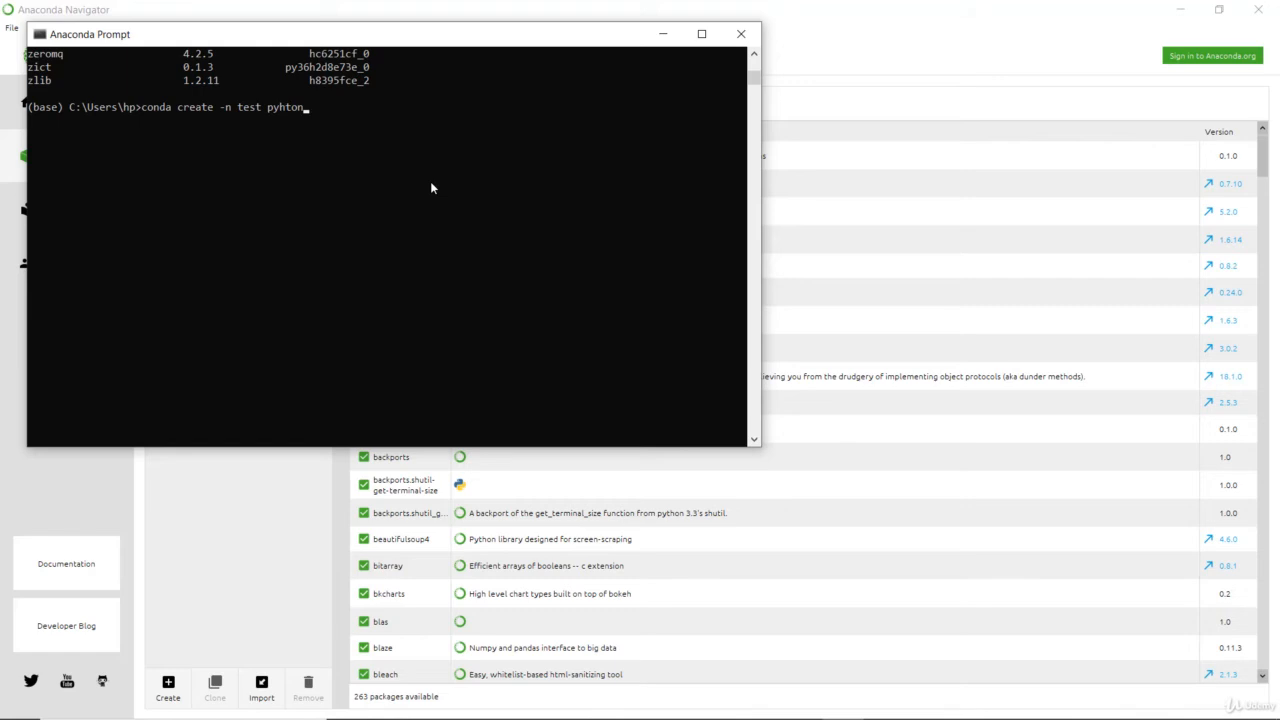
type("=2.7")
key("BackSpace")
key("BackSpace")
key("BackSpace")
key("BackSpace")
key("BackSpace")
key("BackSpace")
key("BackSpace")
key("BackSpace")
key("BackSpace")
key("BackSpace")
key("Return")
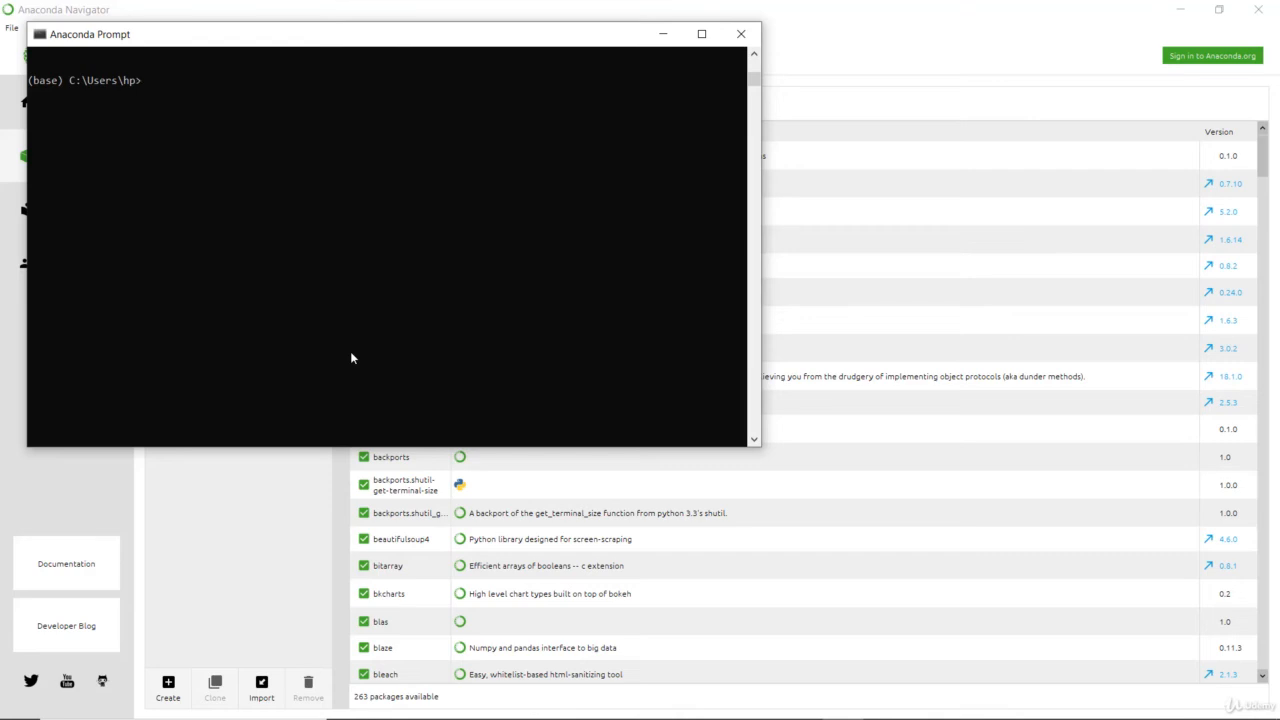
- Activate the test environment by running activate test in Anaconda Prompt
type("ac")
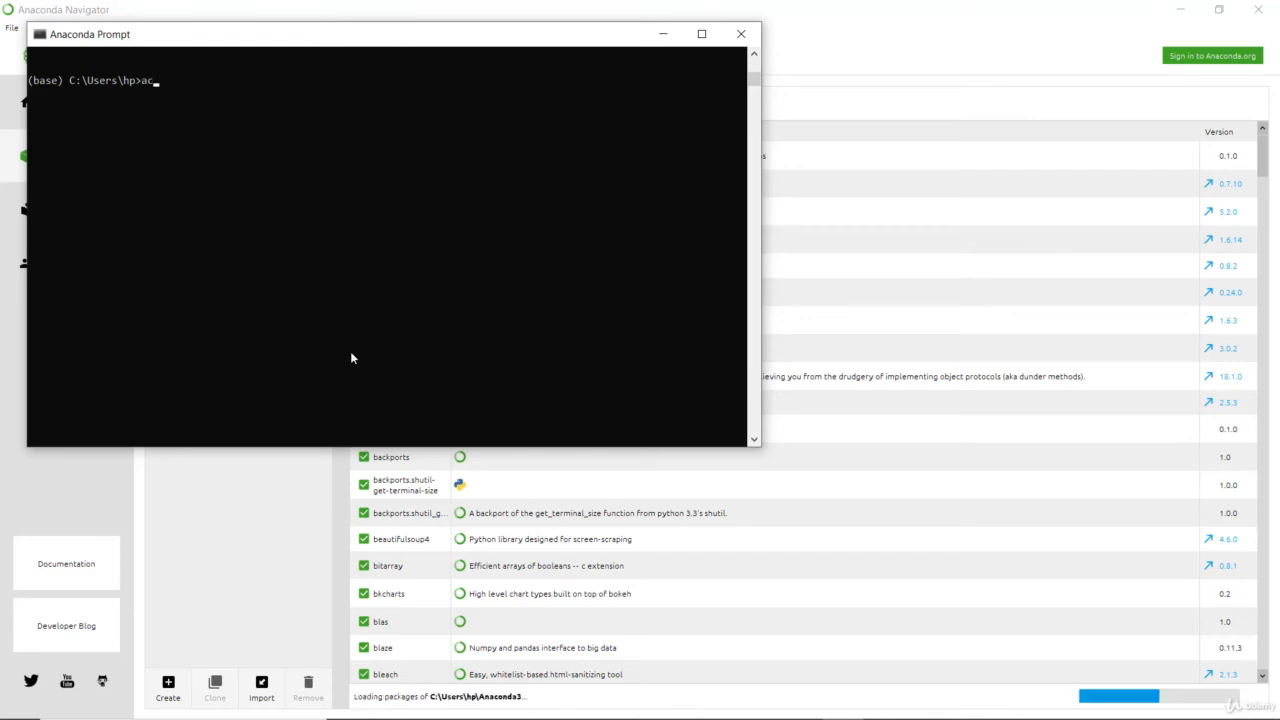
type("tivate")
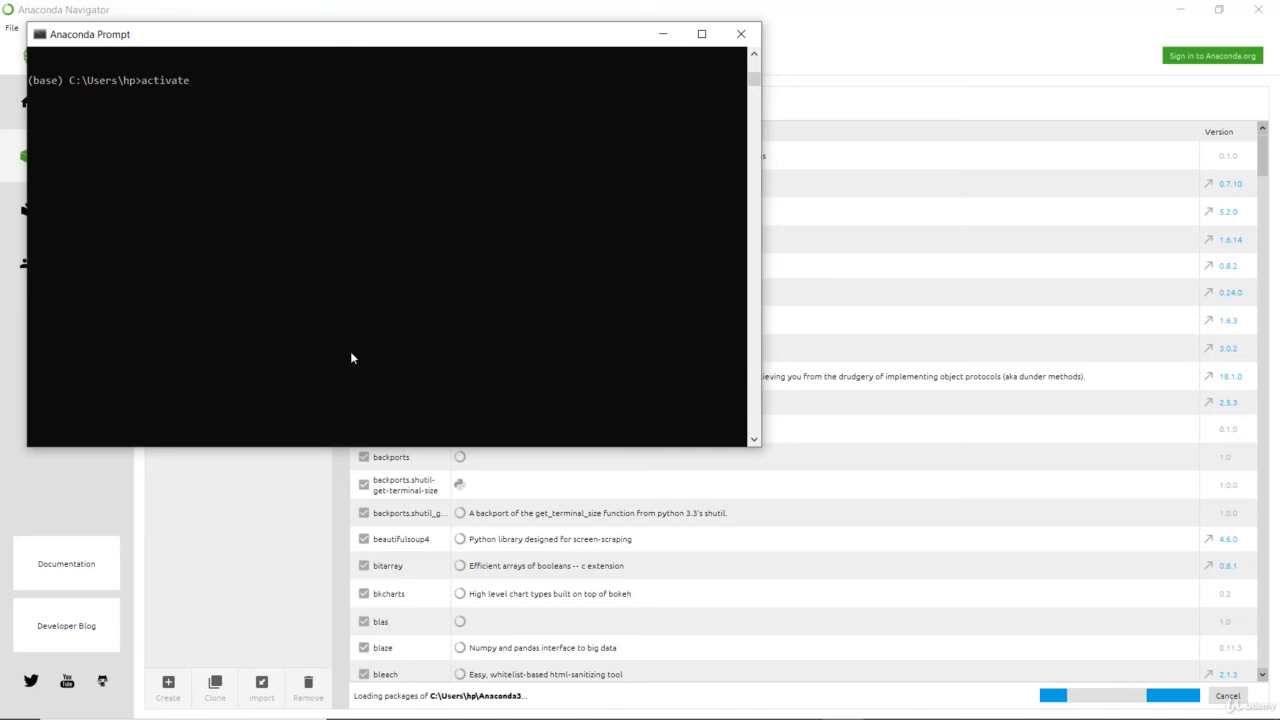
type(" test")
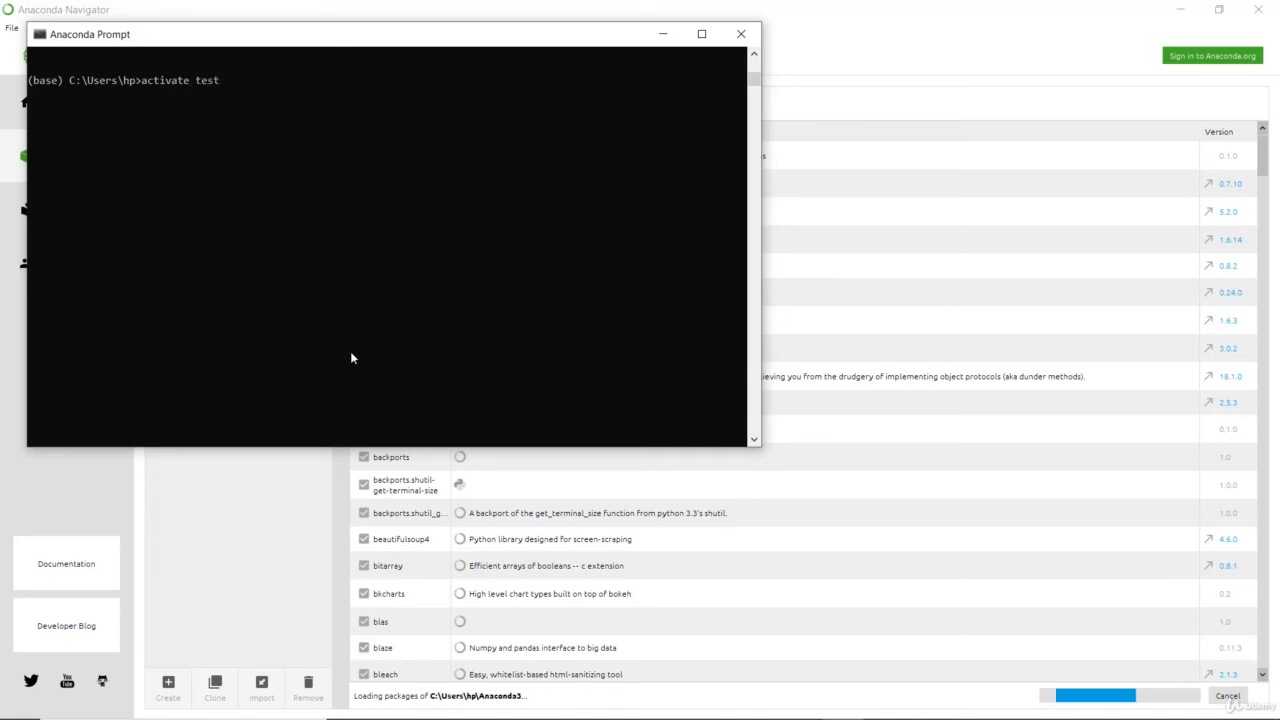
key("Return")
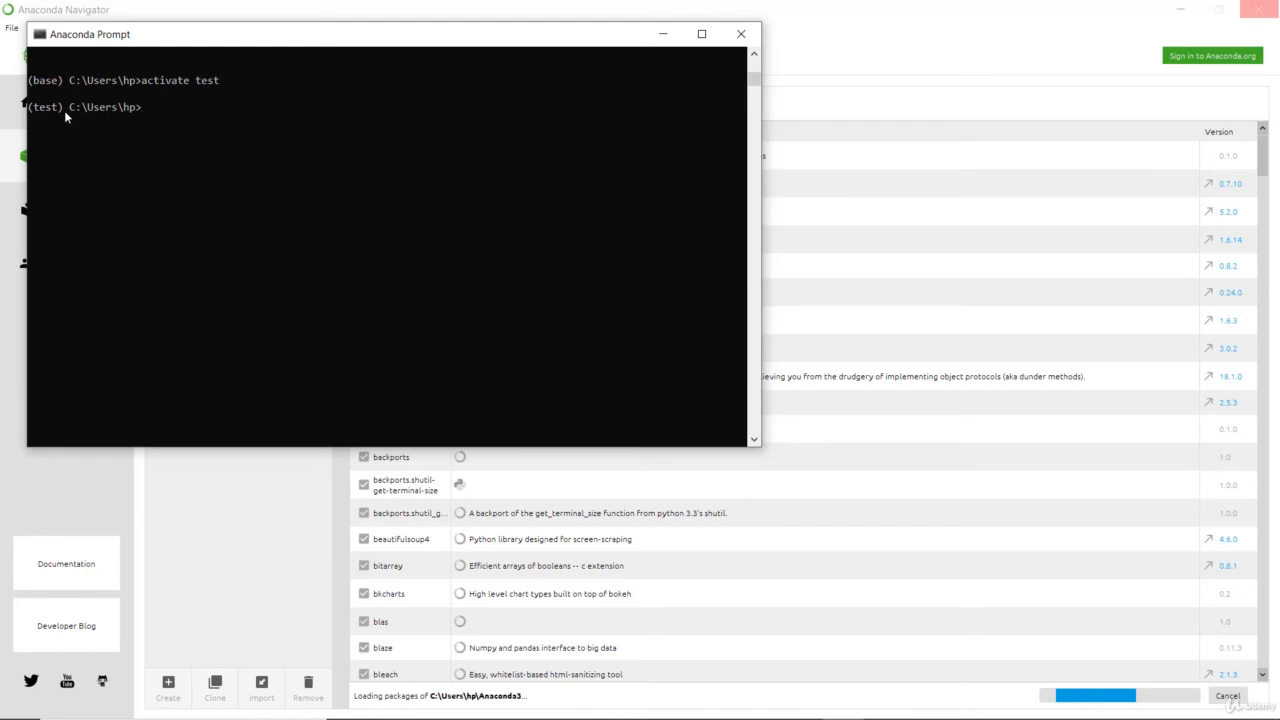
- Run pip install numpy in the base environment of Anaconda Prompt, and close the prompt
key("alt+Tab")
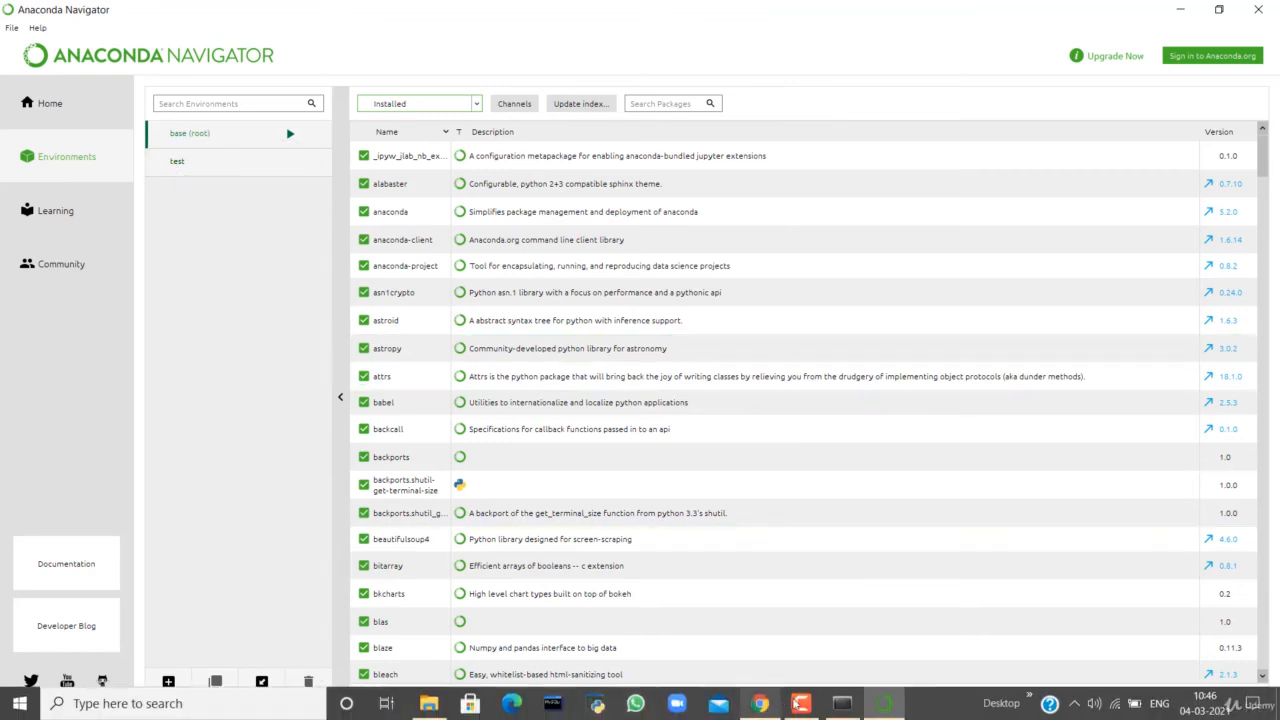
mouse_move(878, 707)
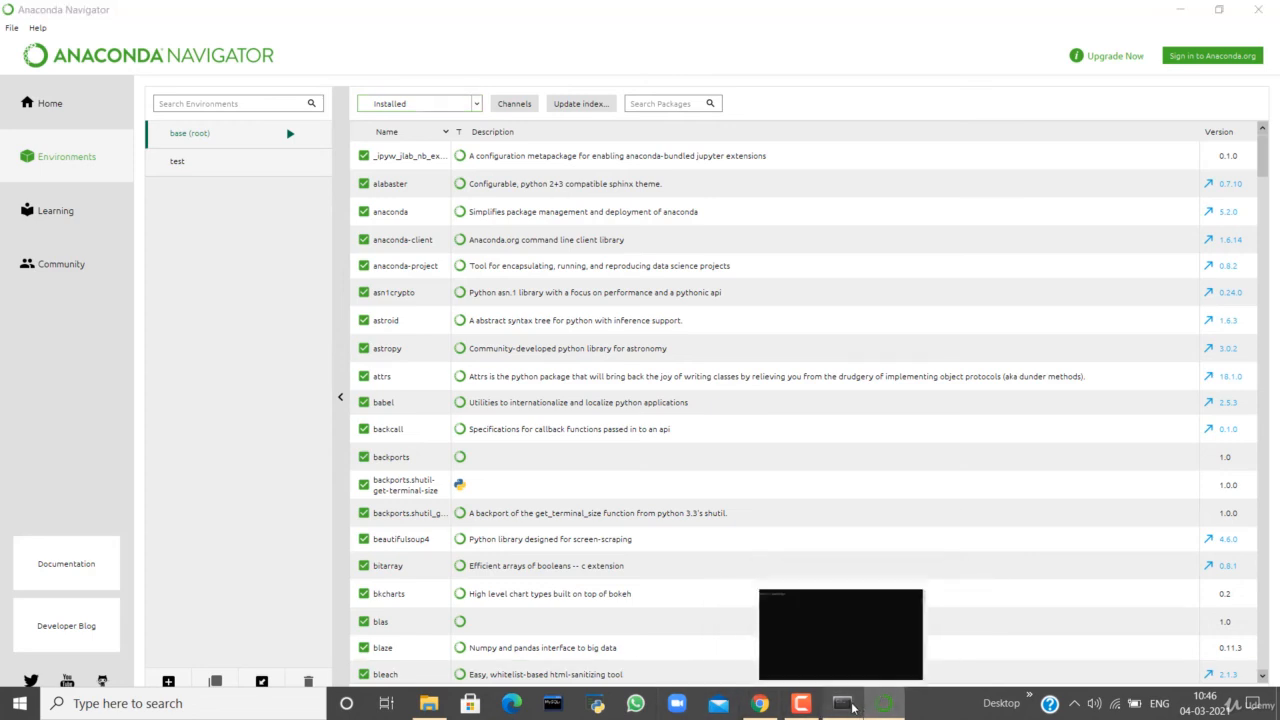
left_click(850, 706)
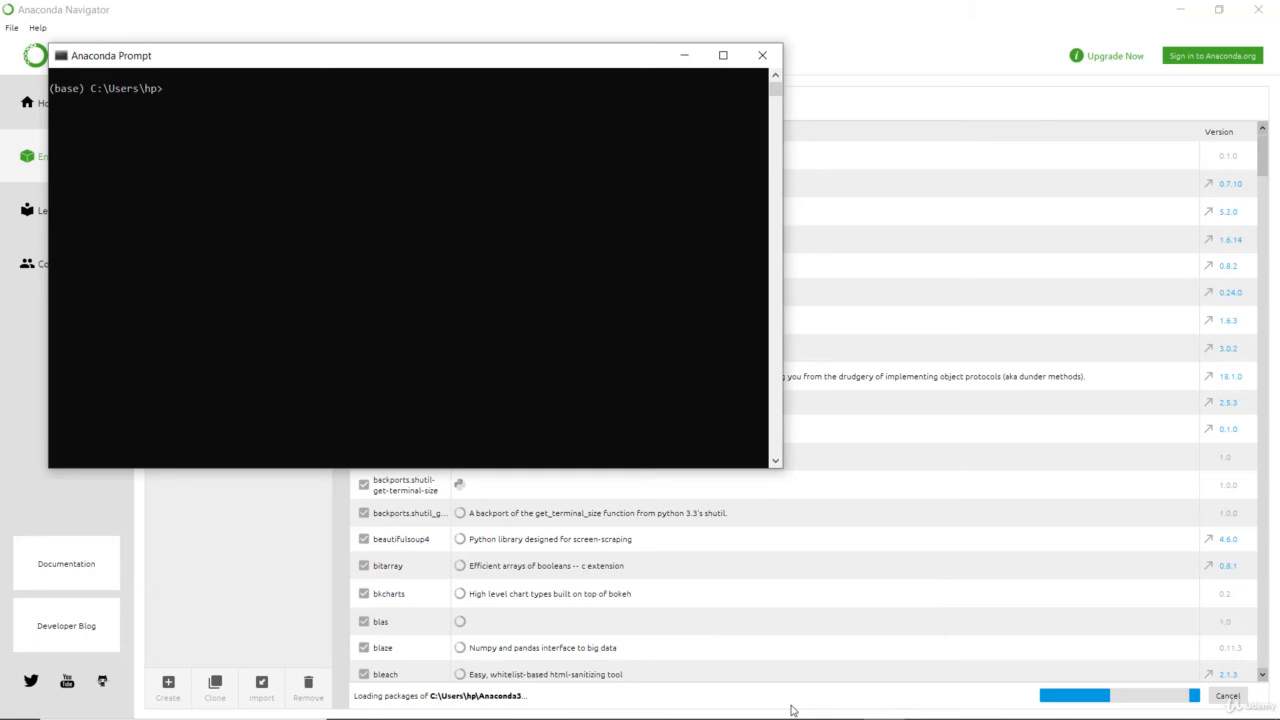
type("!")
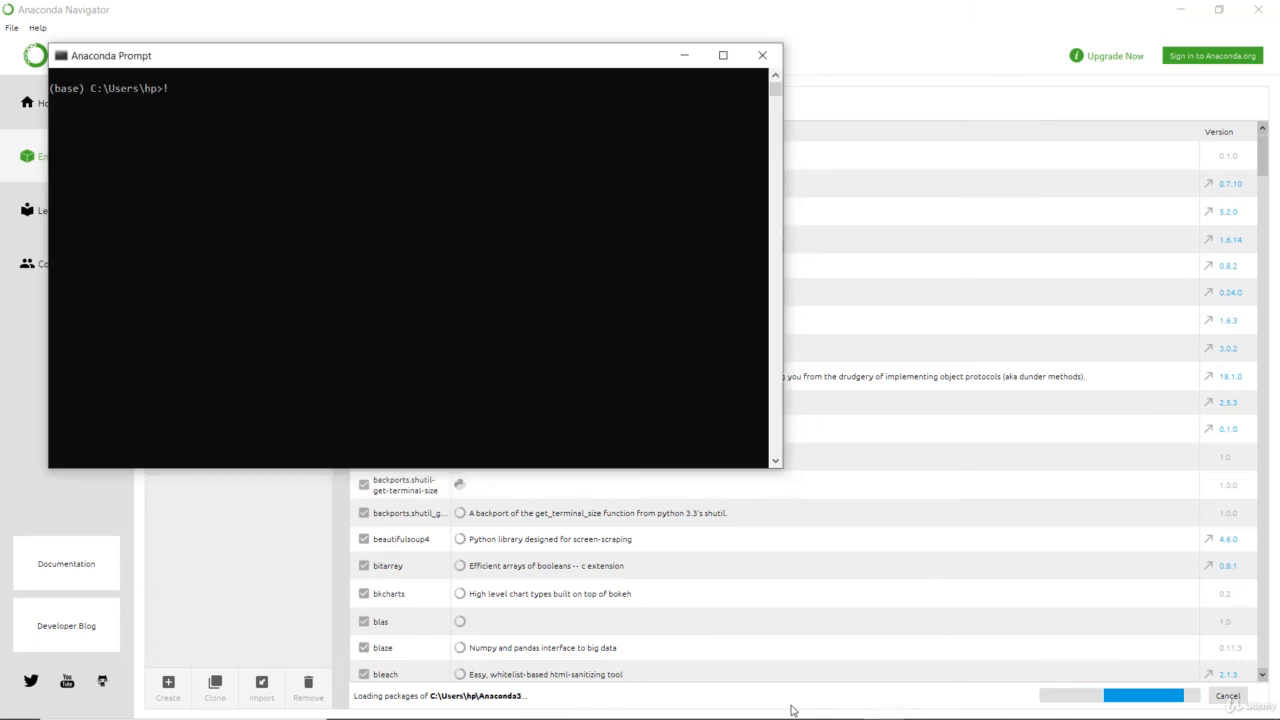
type("pip install numpy")
key("Return")
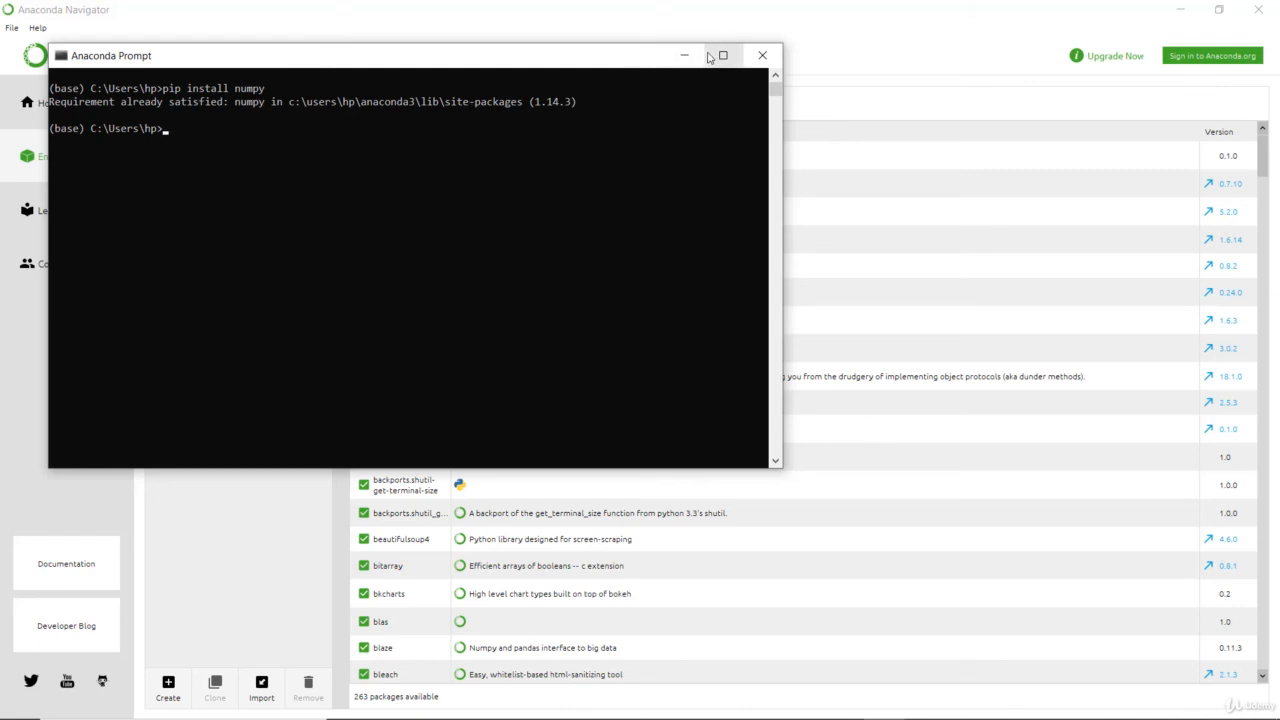
left_click(762, 55)
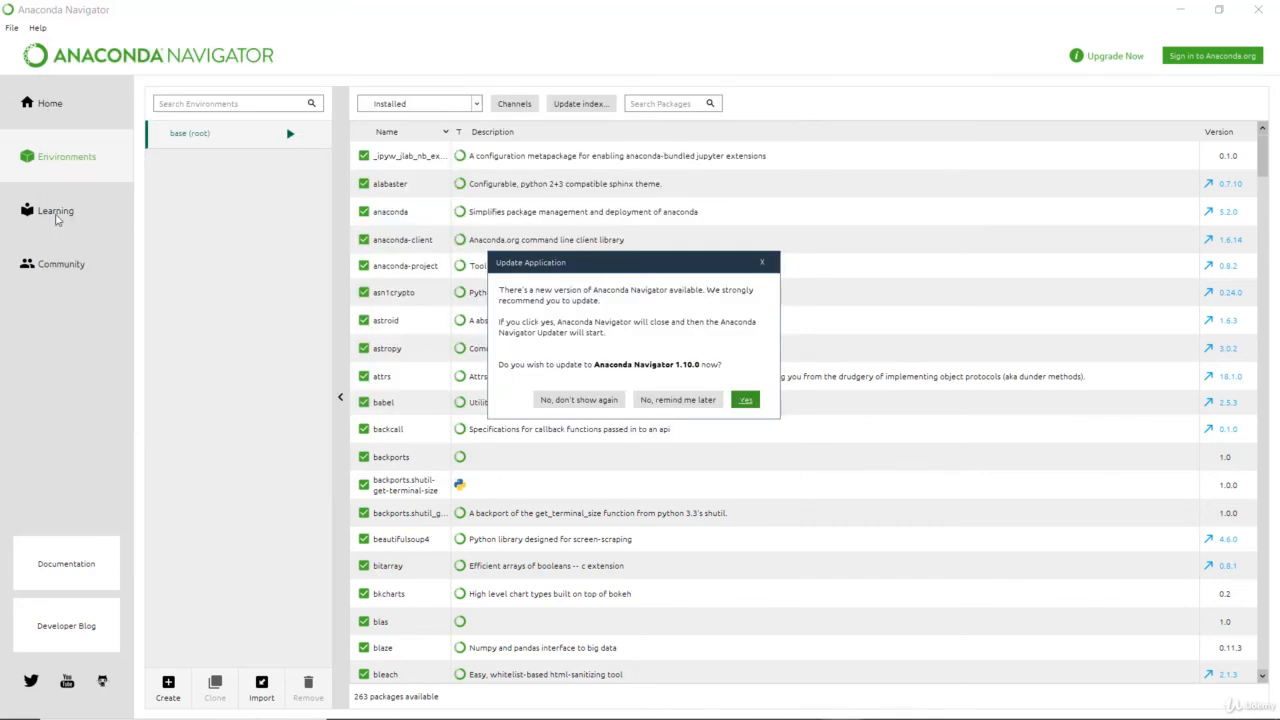
- View the learning resources and the community resources in Anaconda Navigator
left_click(57, 219)
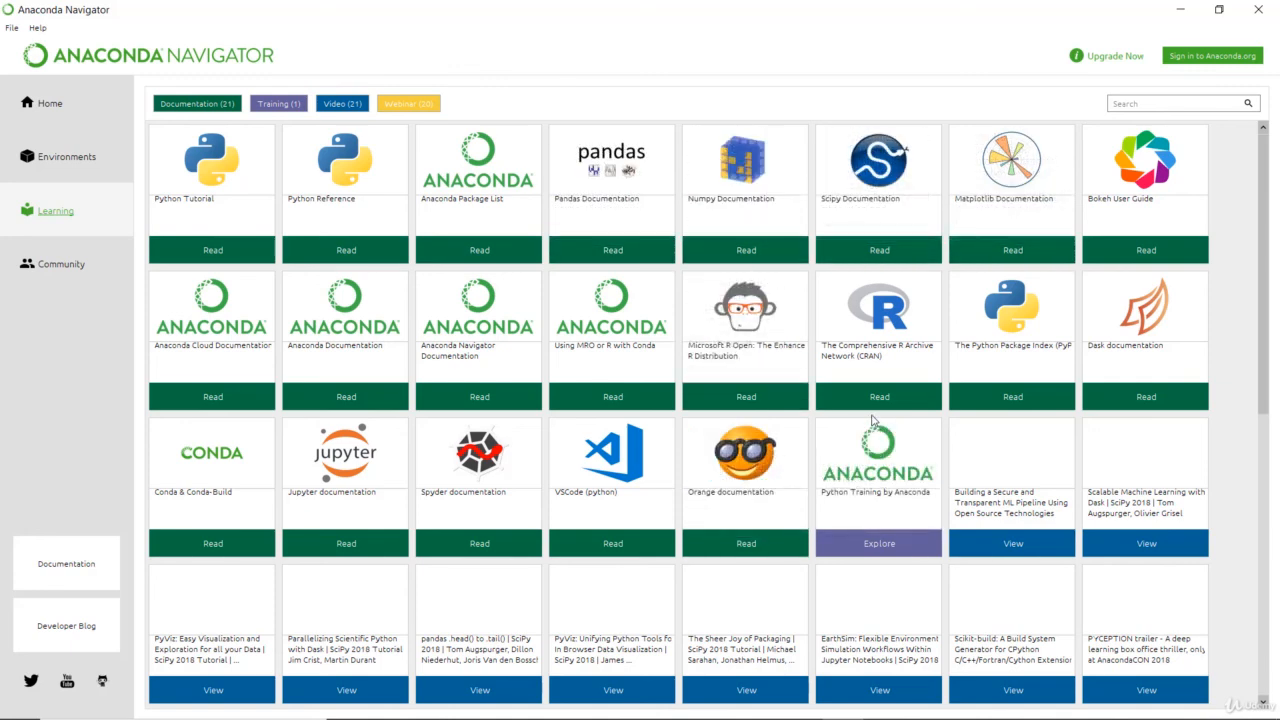
left_click(72, 277)
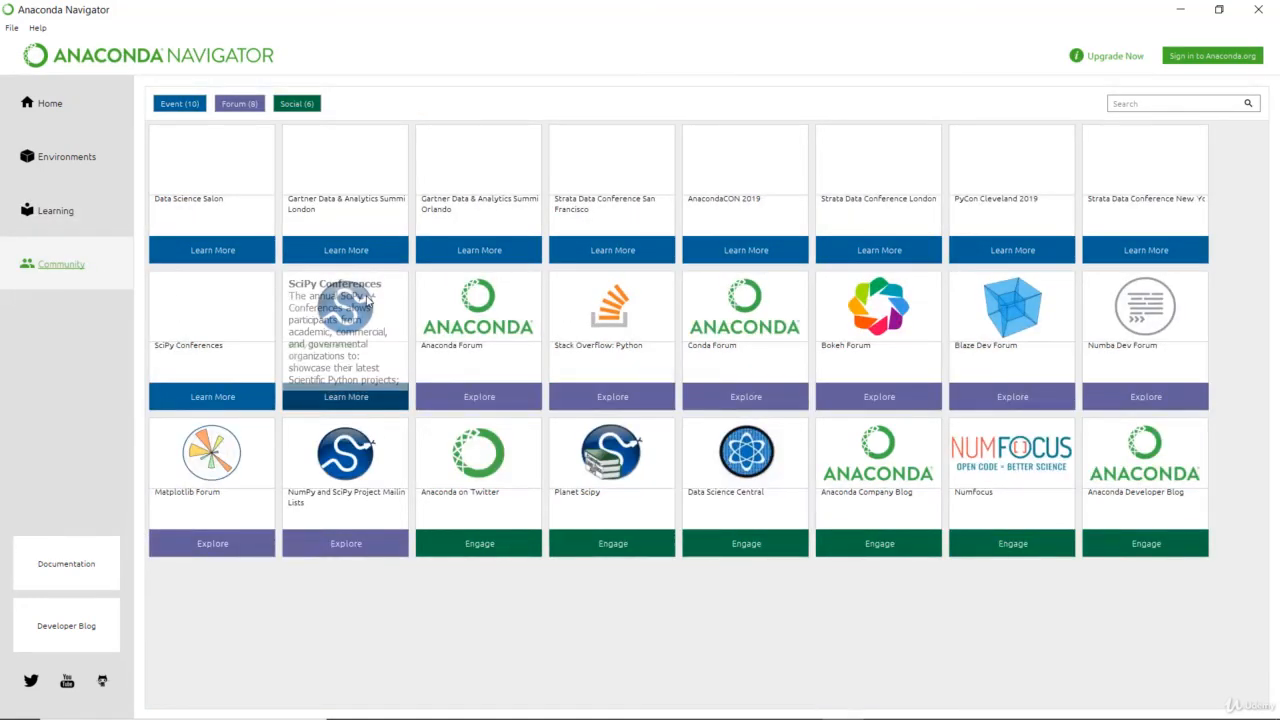